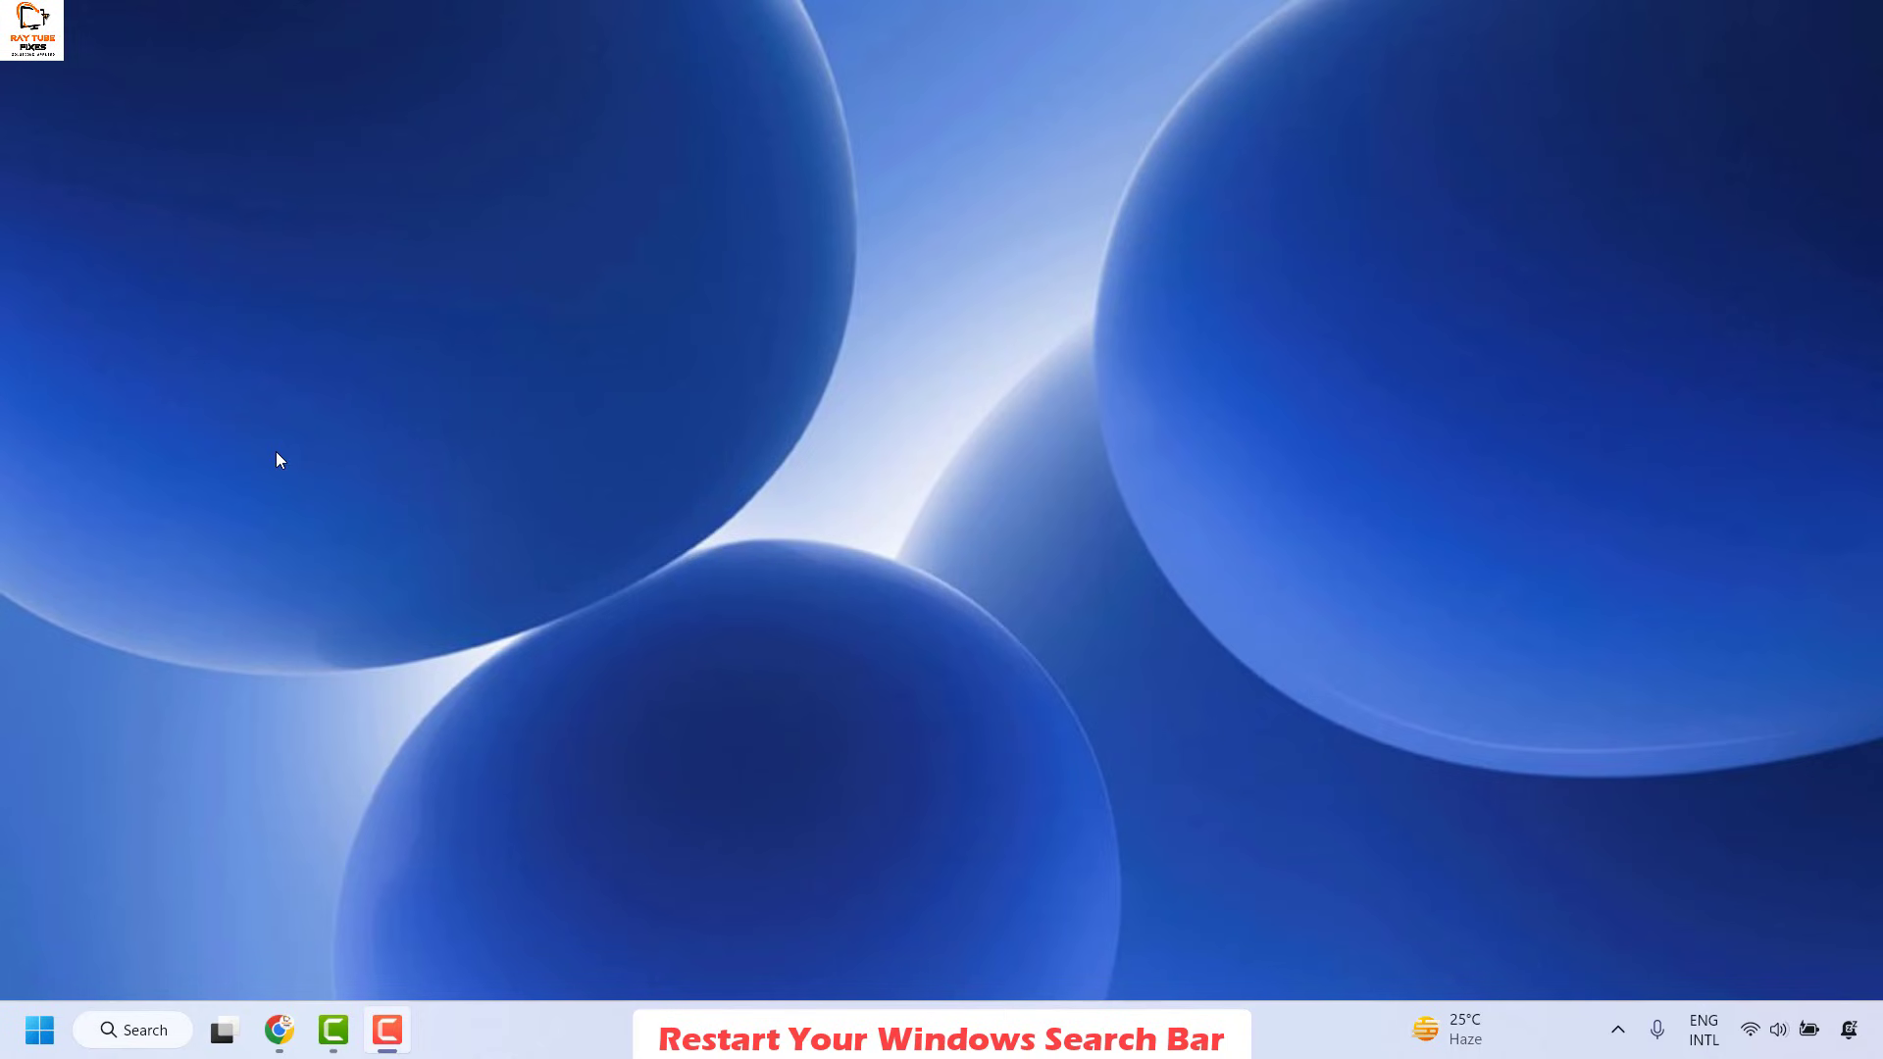
Open Task Manager with Ctrl+Shift+Esc and dismiss the stray Win+X menu.
key(ctrl+shift+Escape)
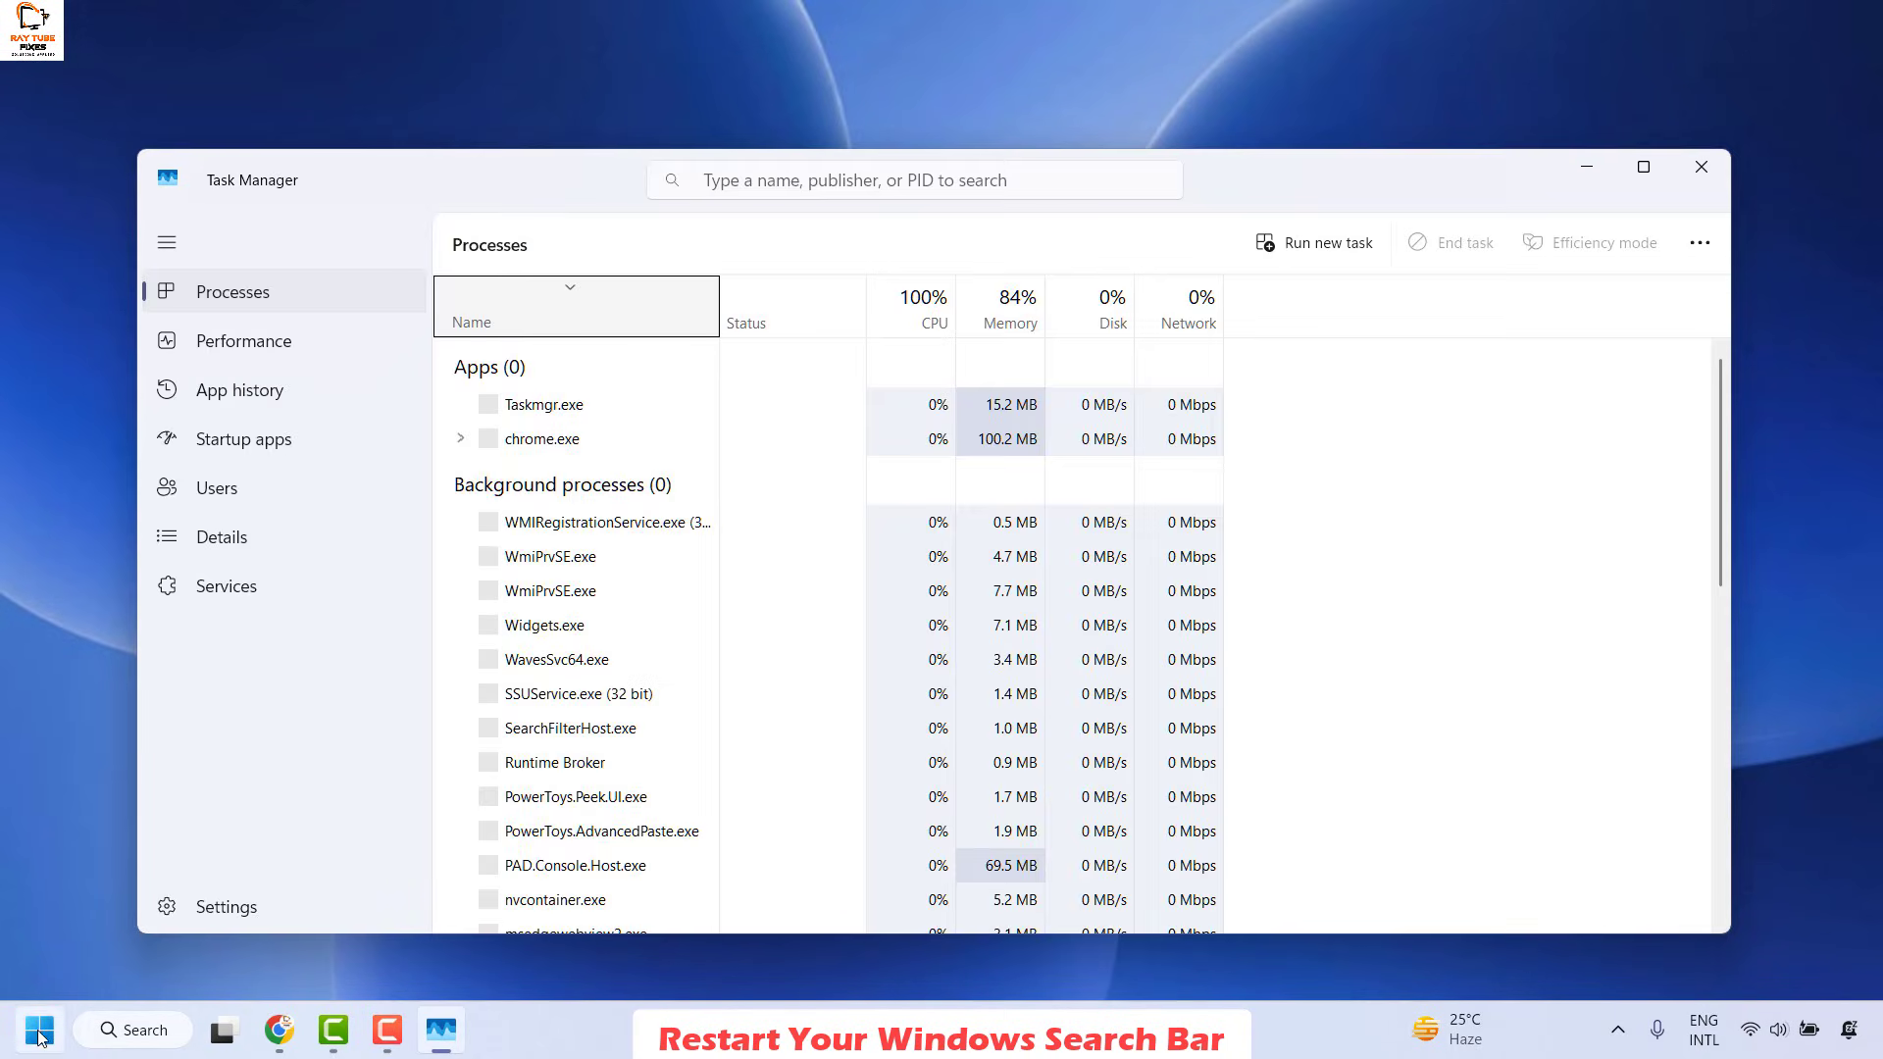
right_click(39, 1038)
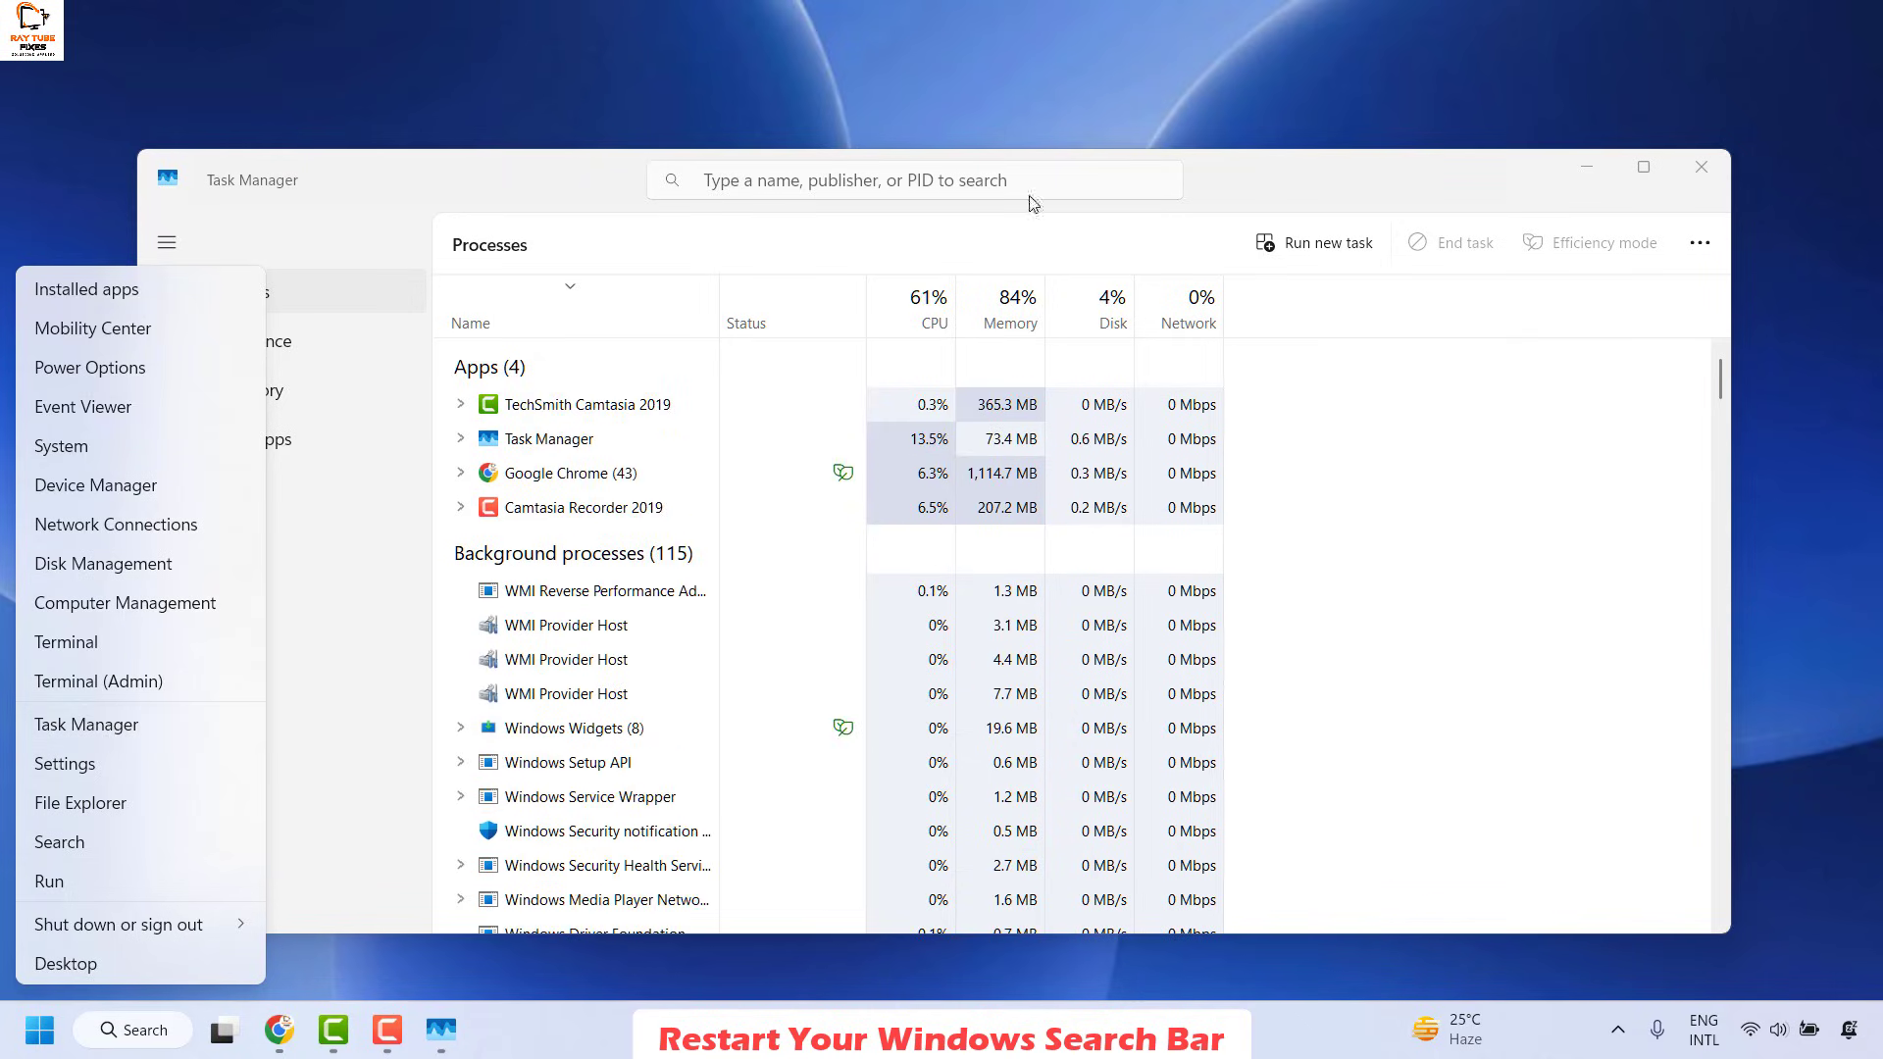
key(Escape)
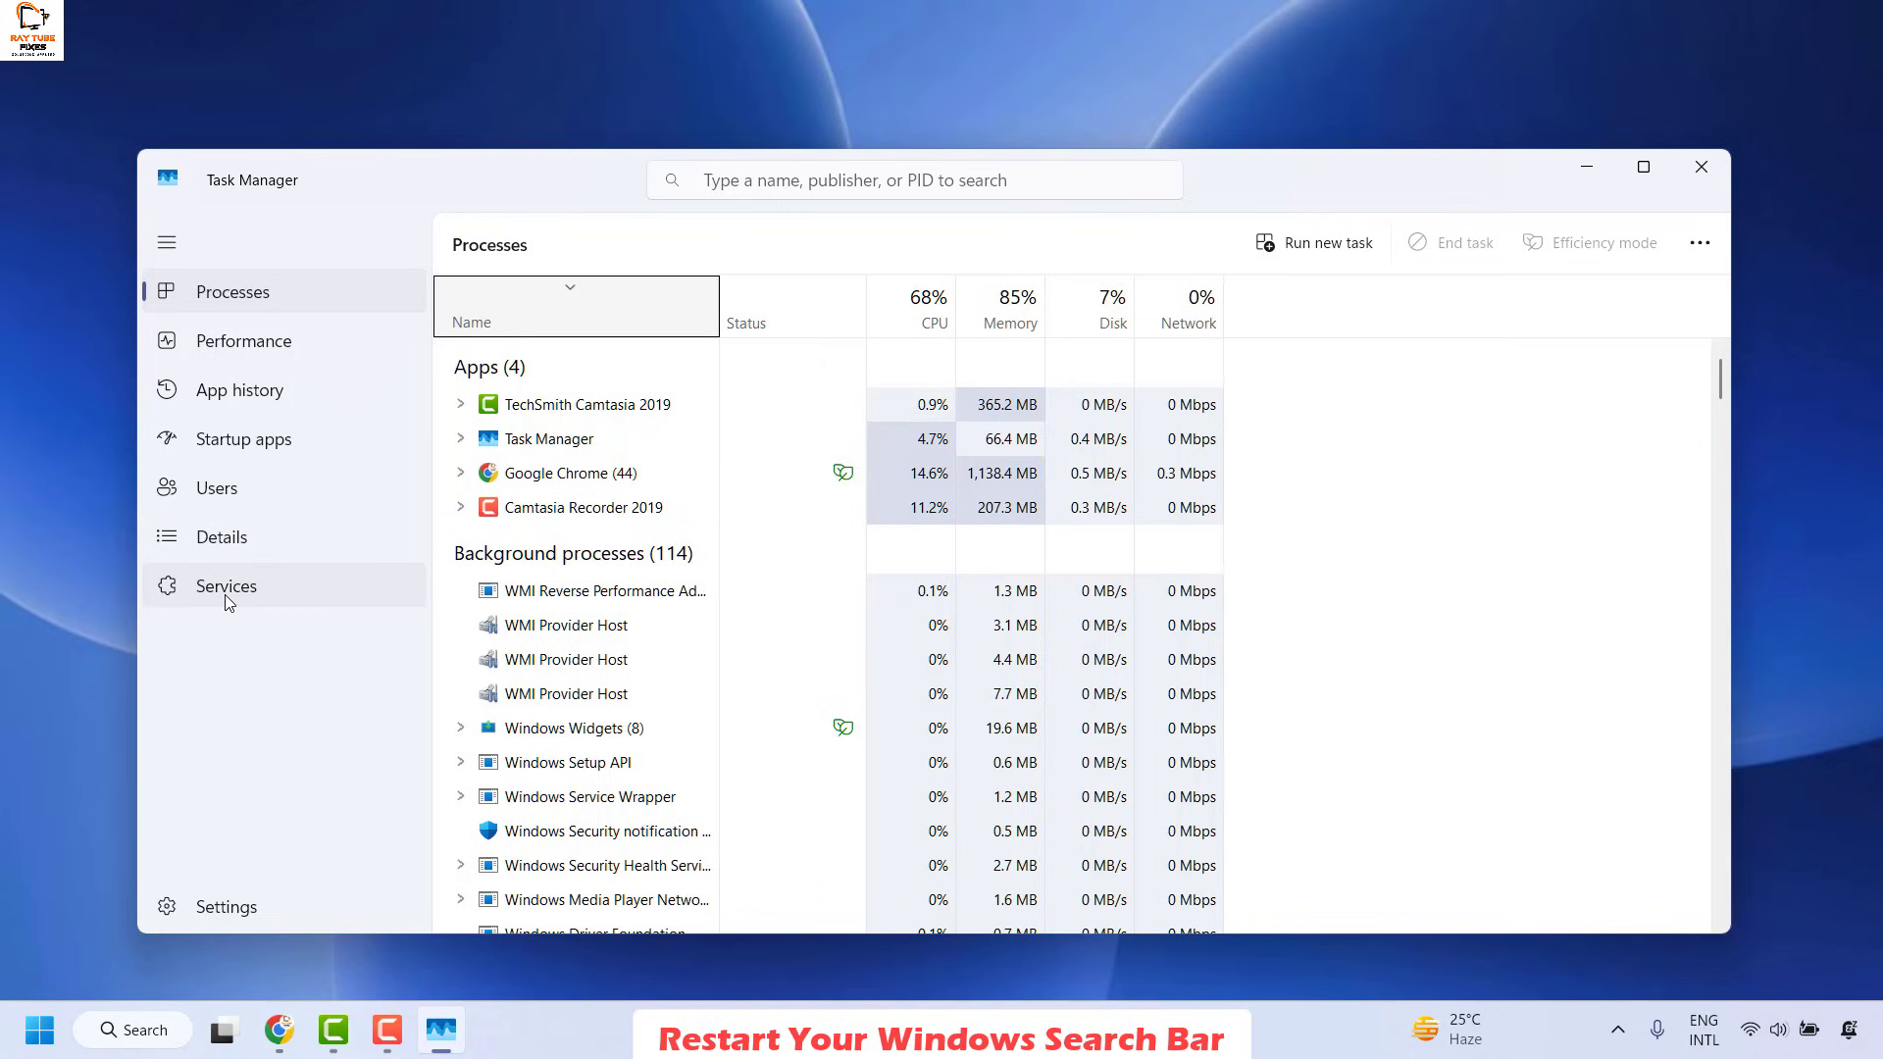
On the Services page, sort services by name and select WSearch.
click(225, 594)
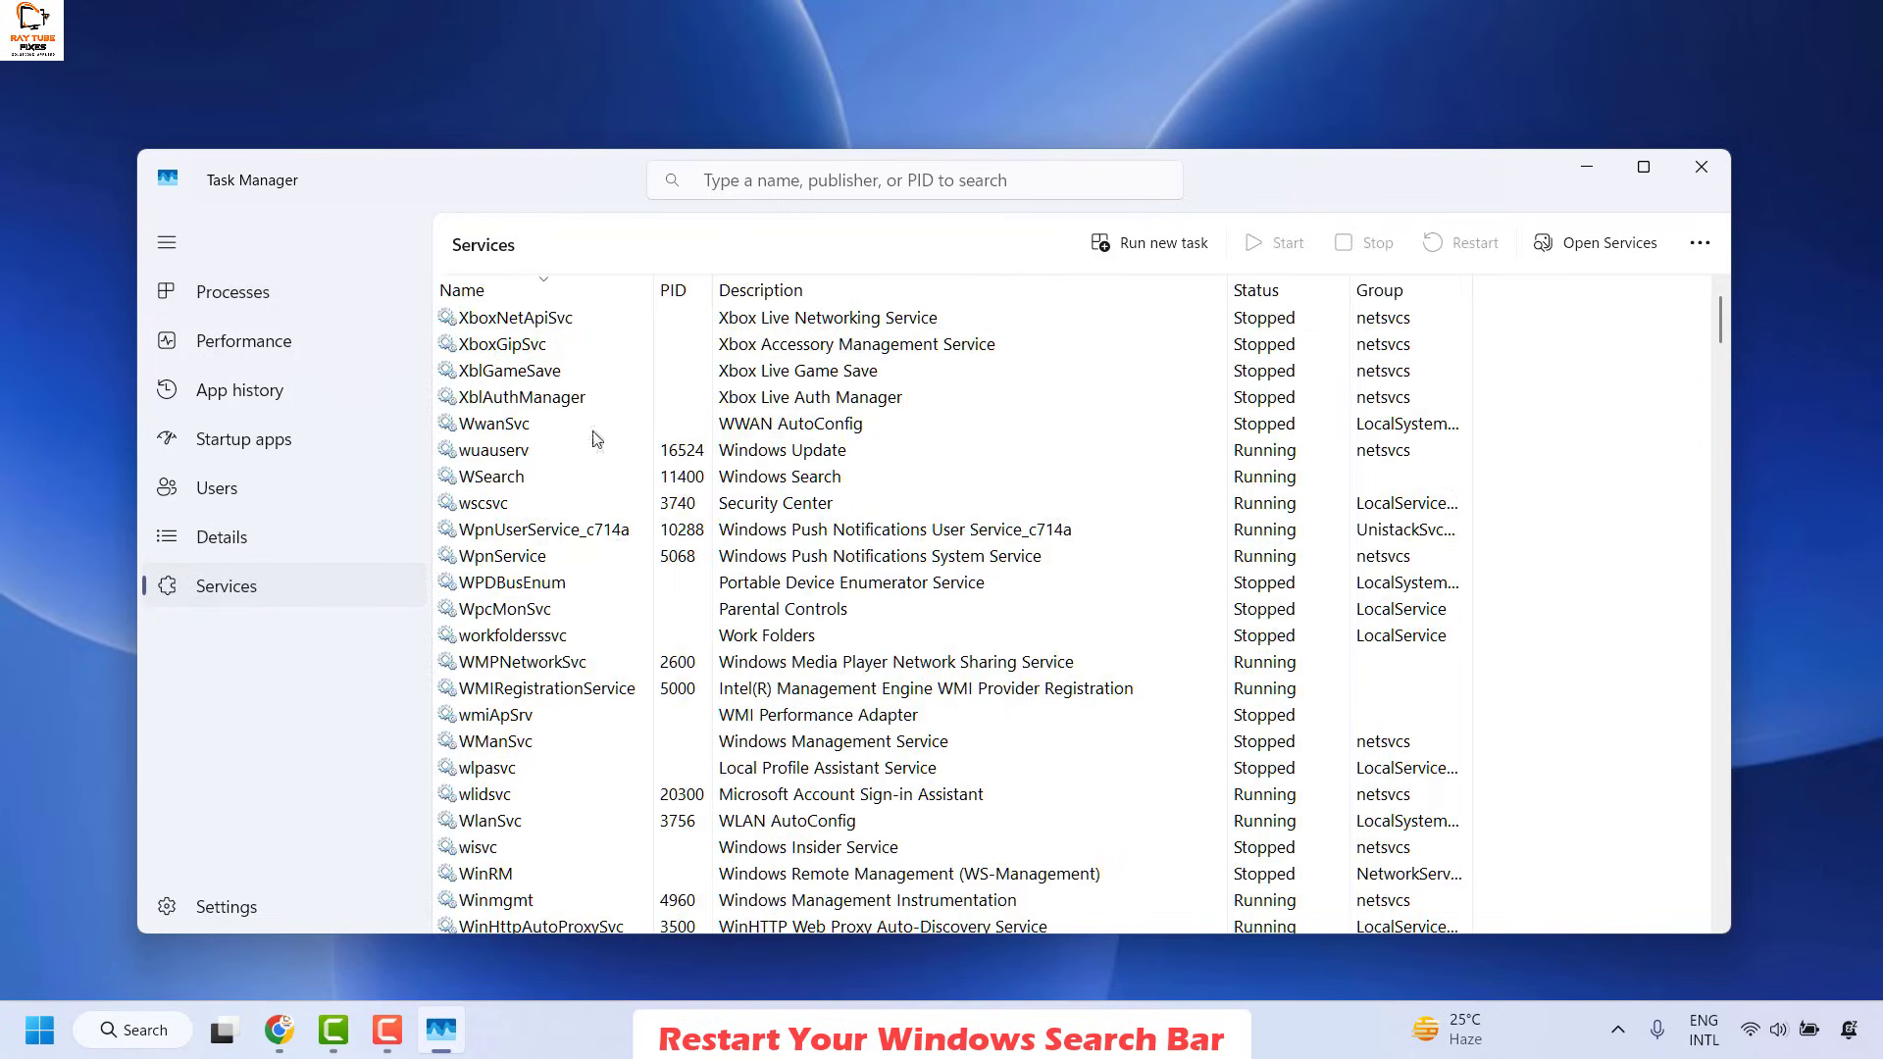
click(517, 292)
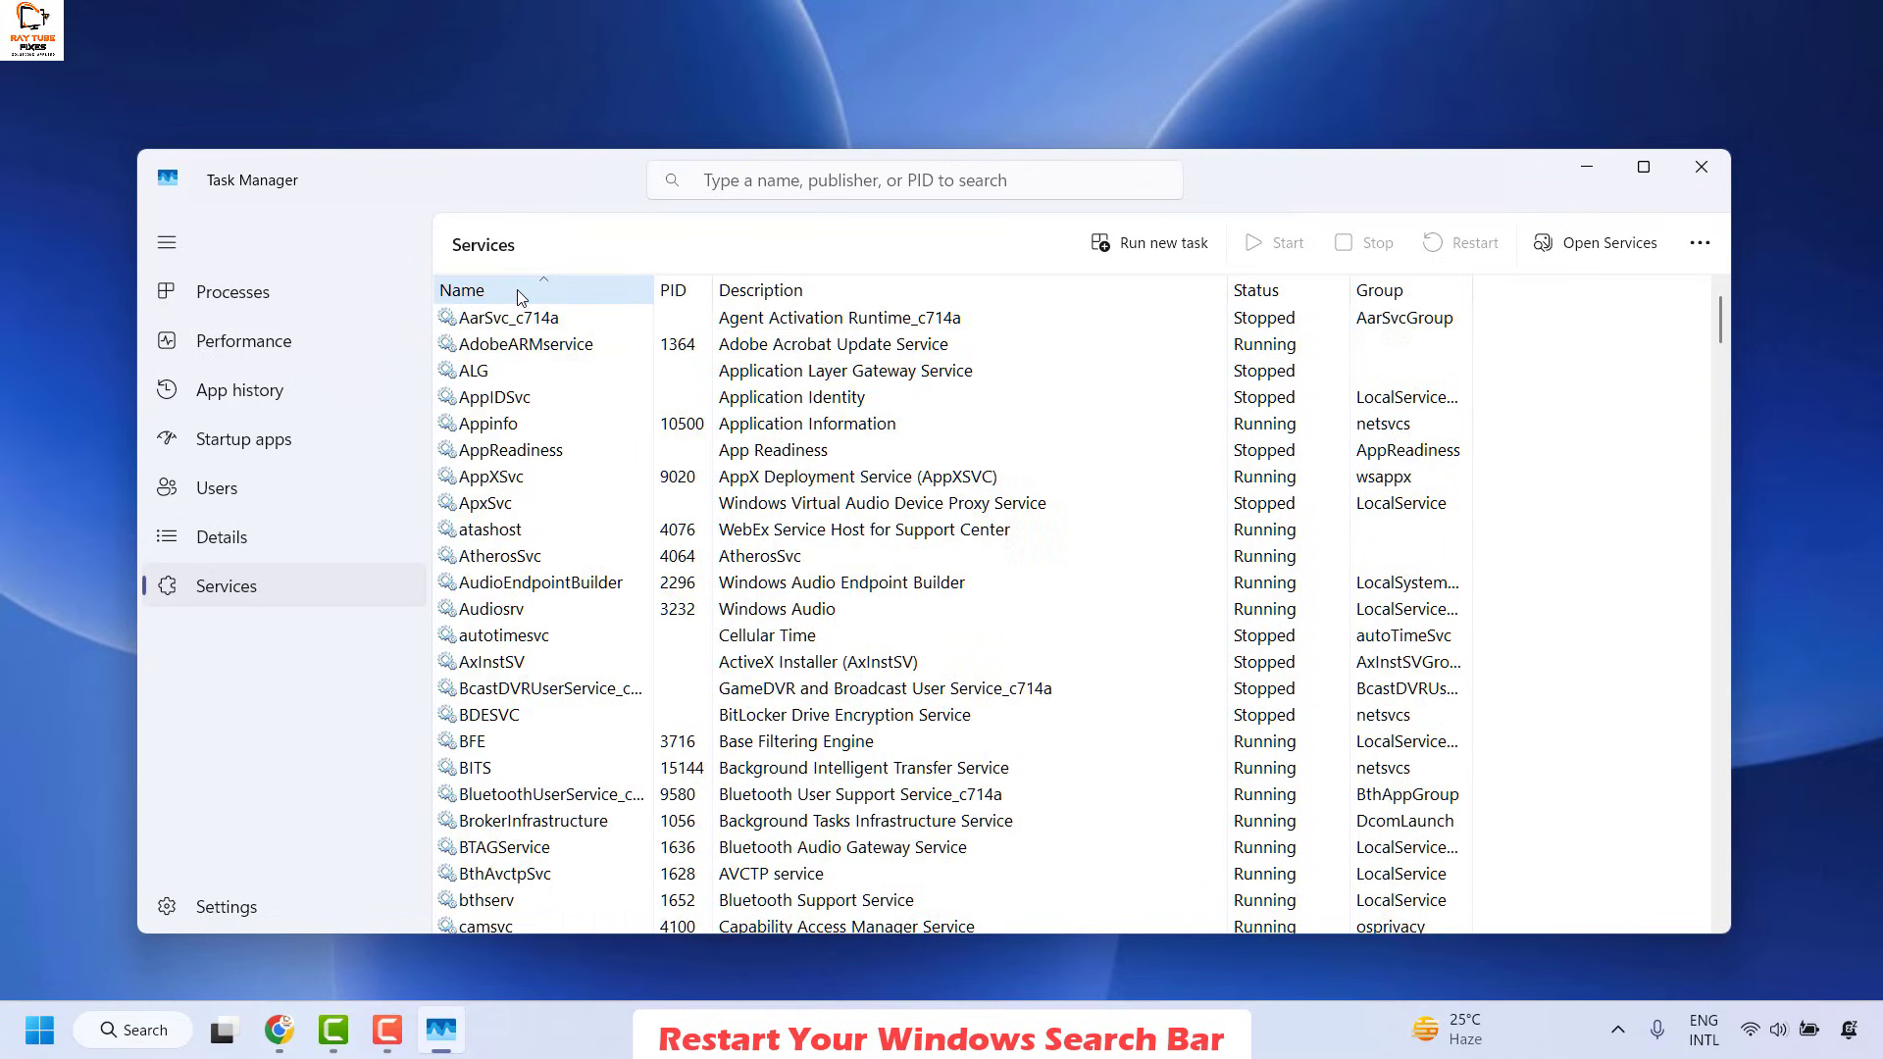
click(516, 291)
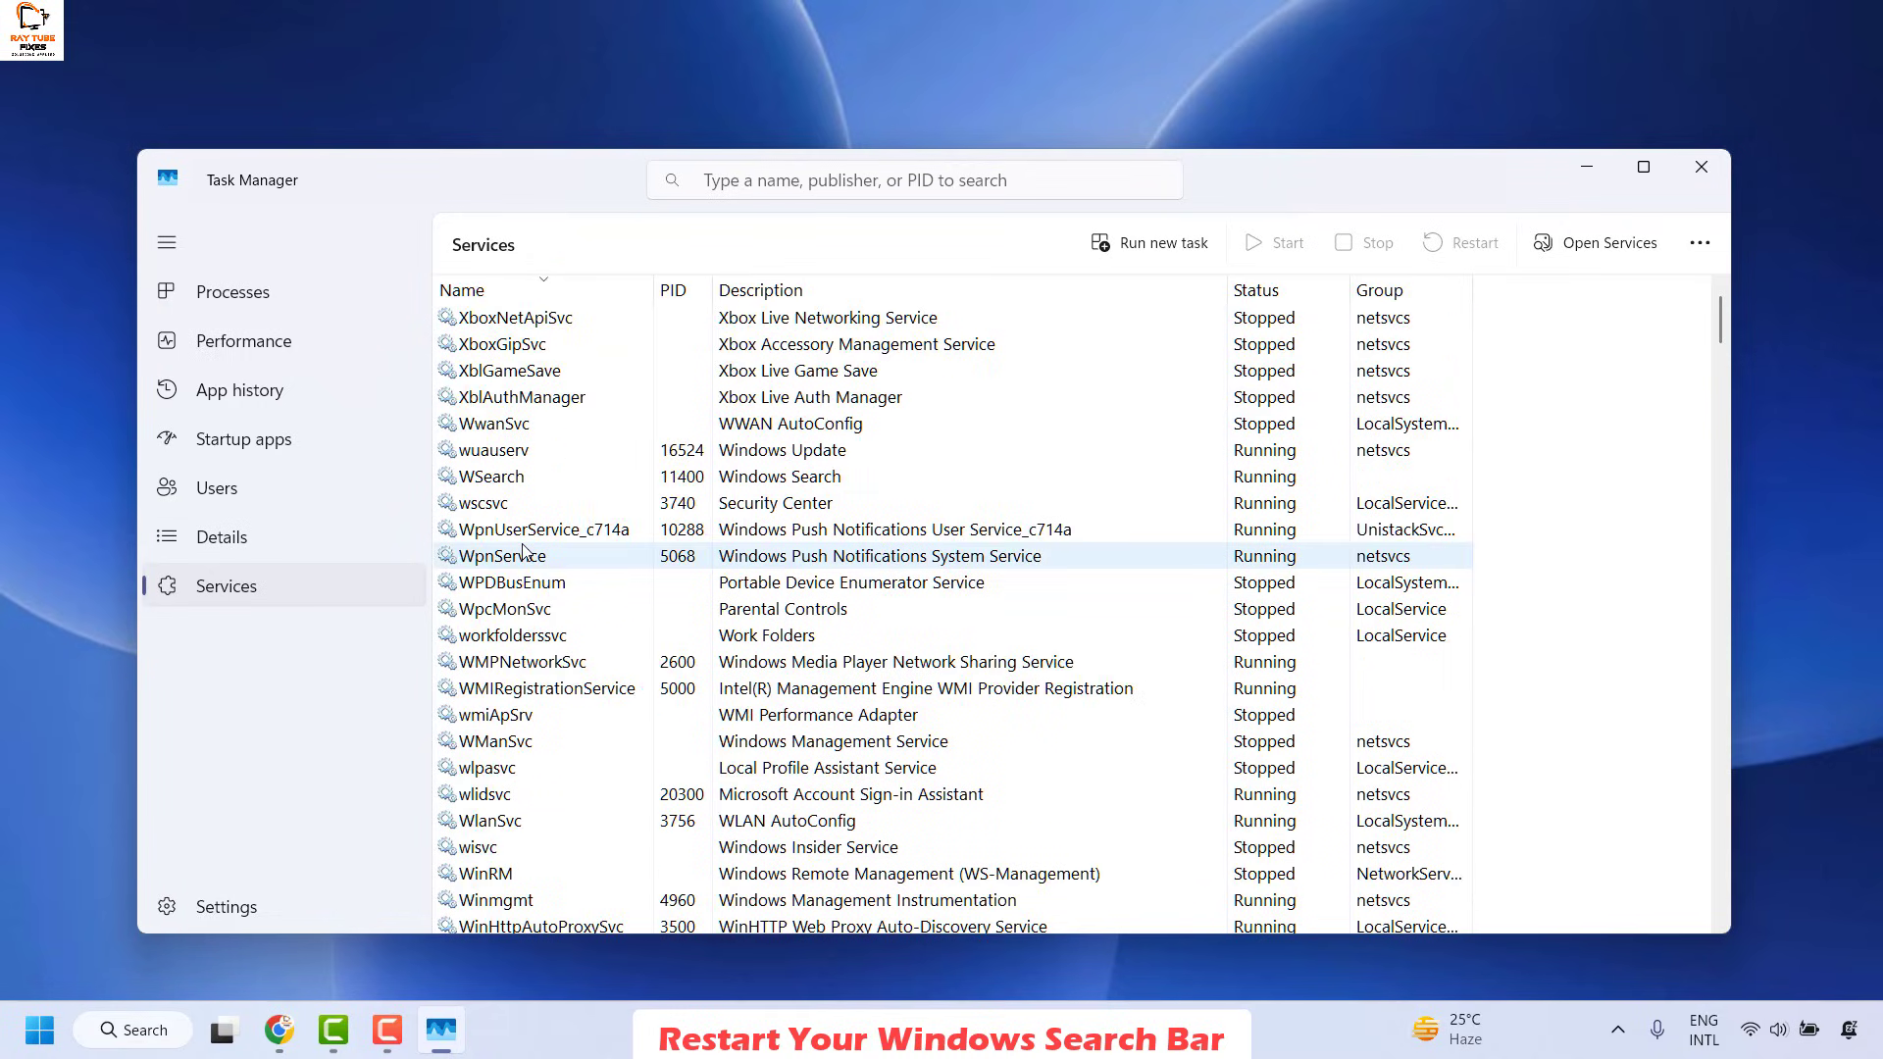
scroll(523, 551, down, 2)
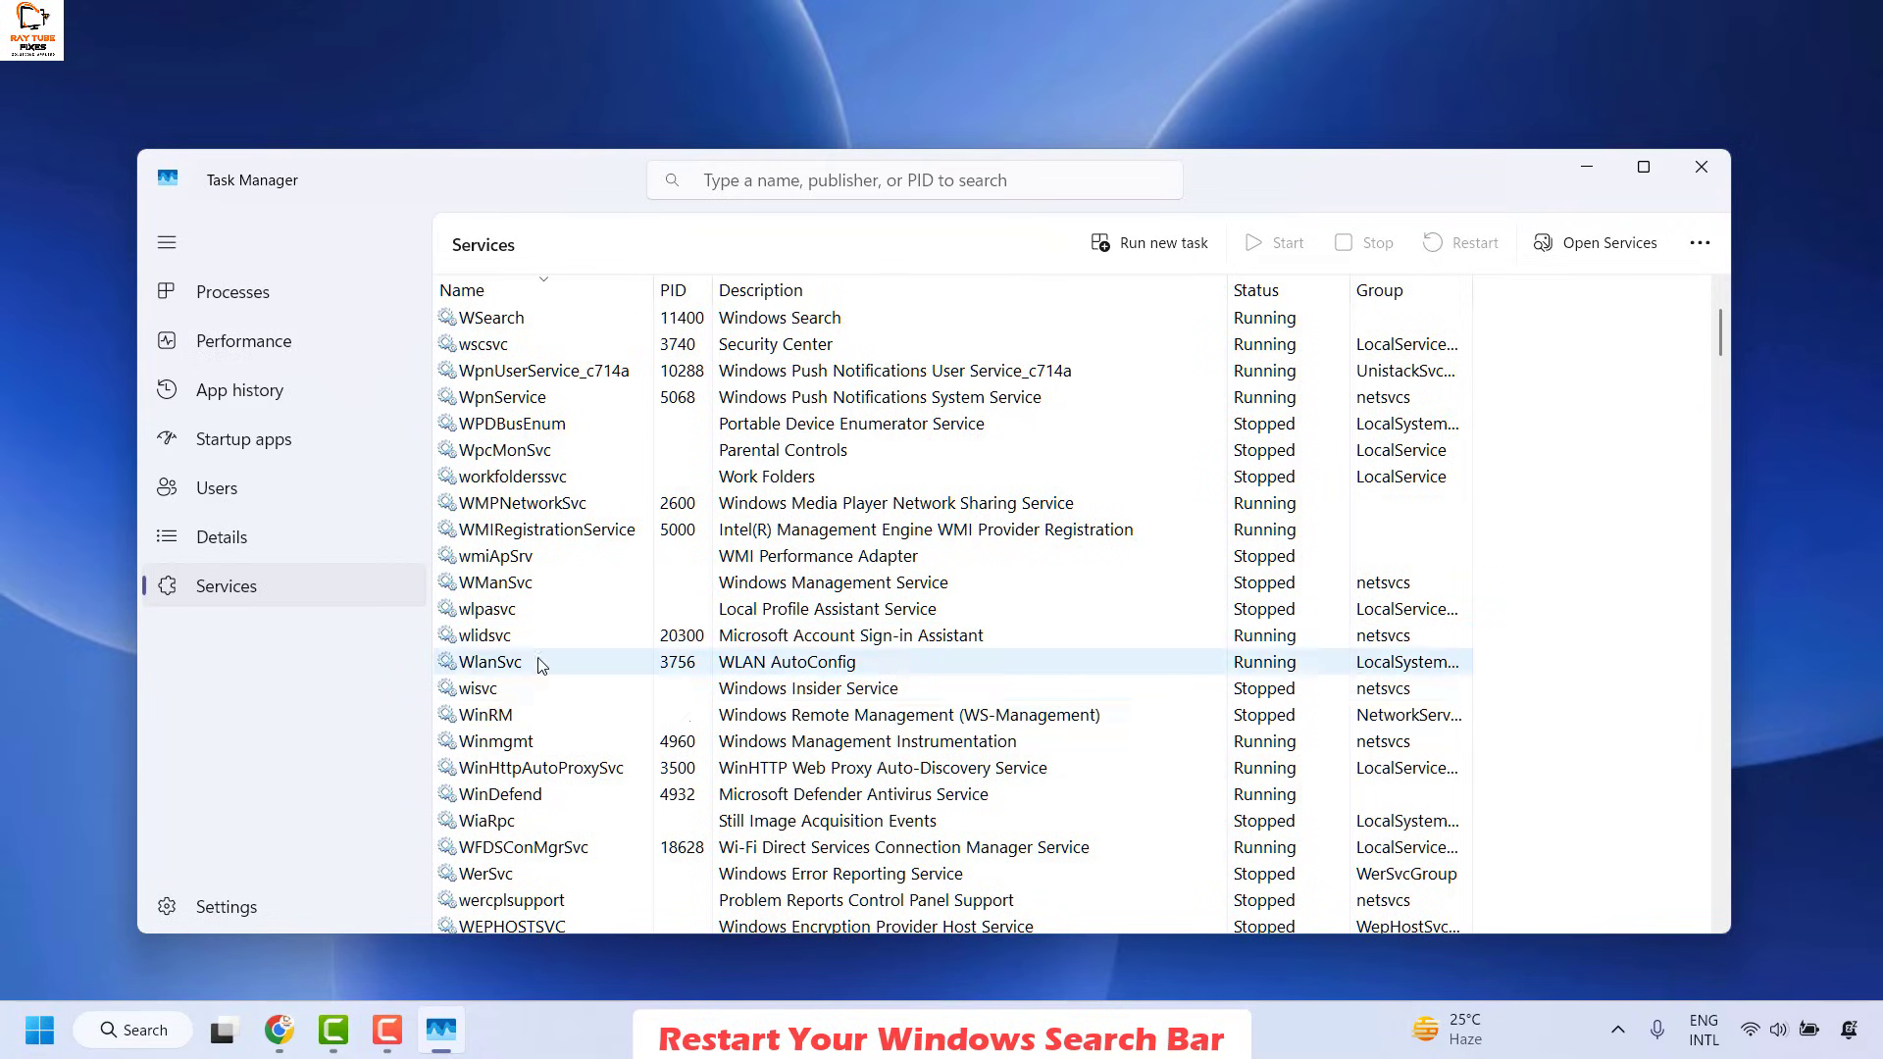
scroll(548, 366, up, 1)
click(548, 367)
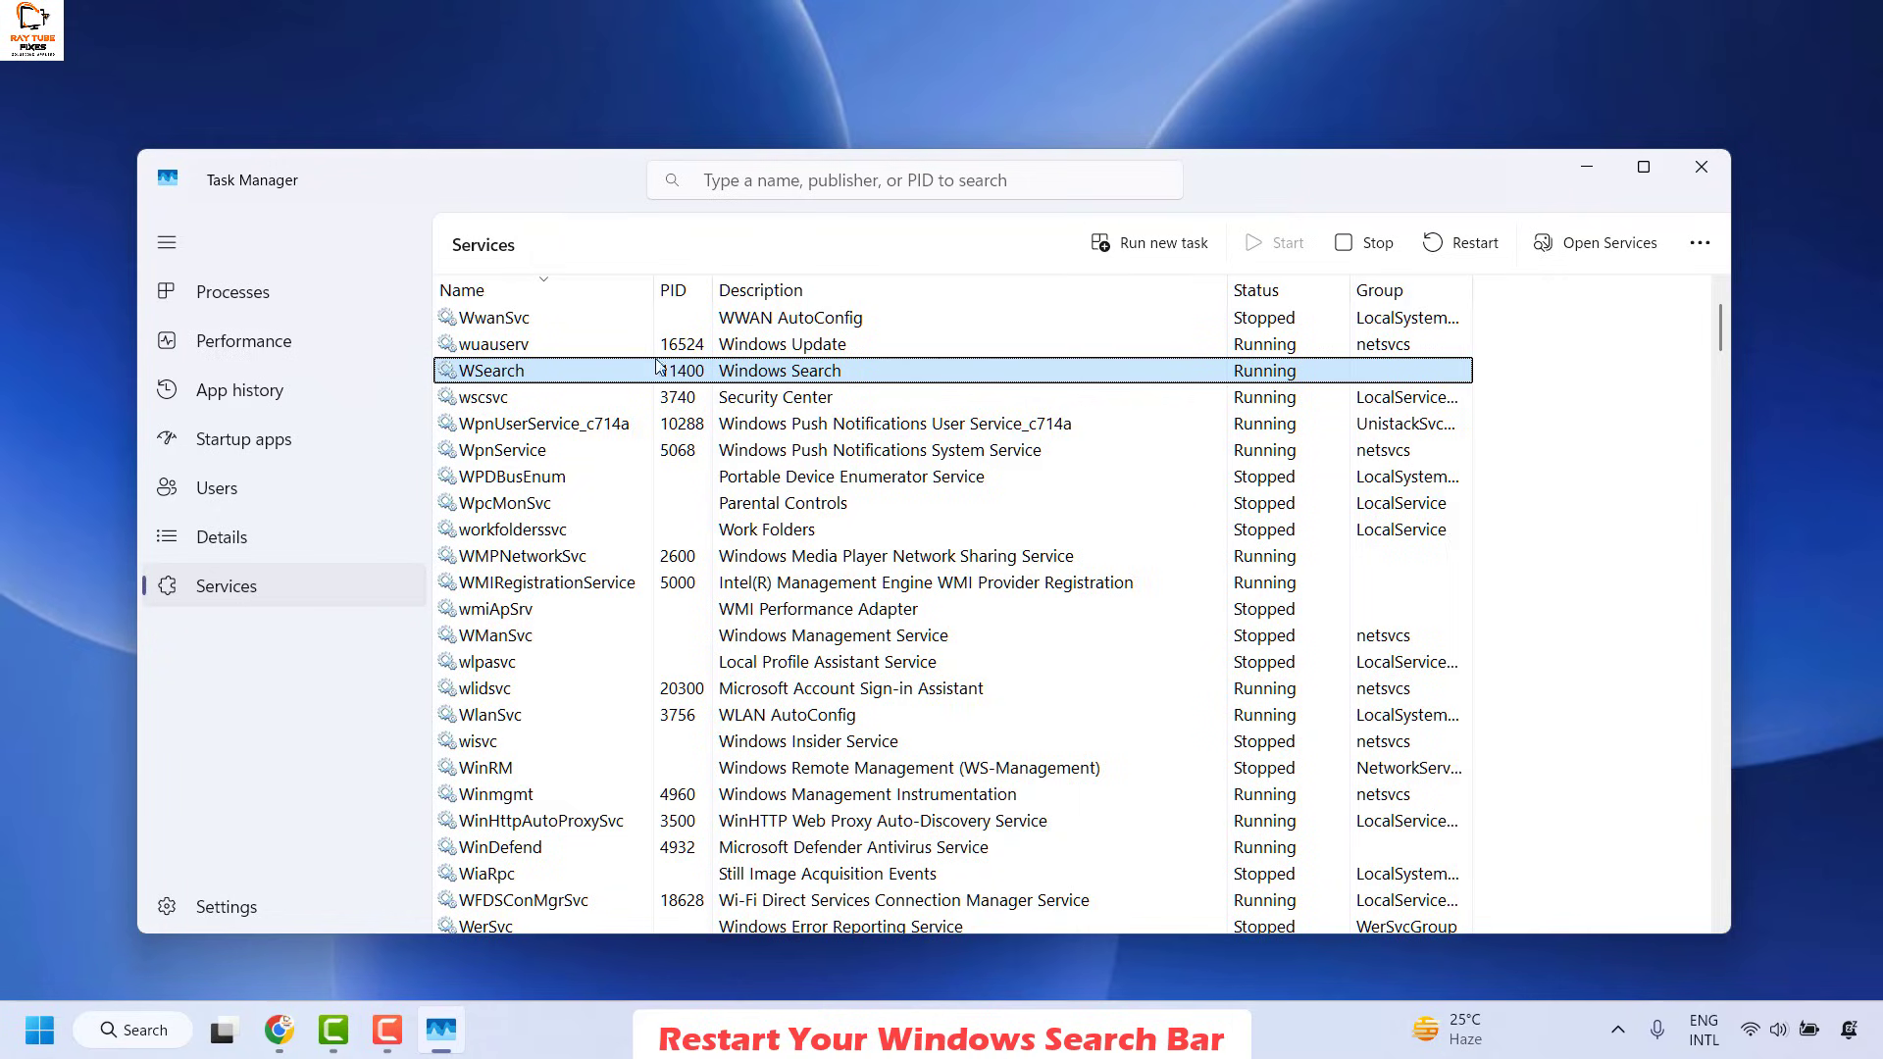
Restart the WSearch service and close Task Manager.
right_click(523, 381)
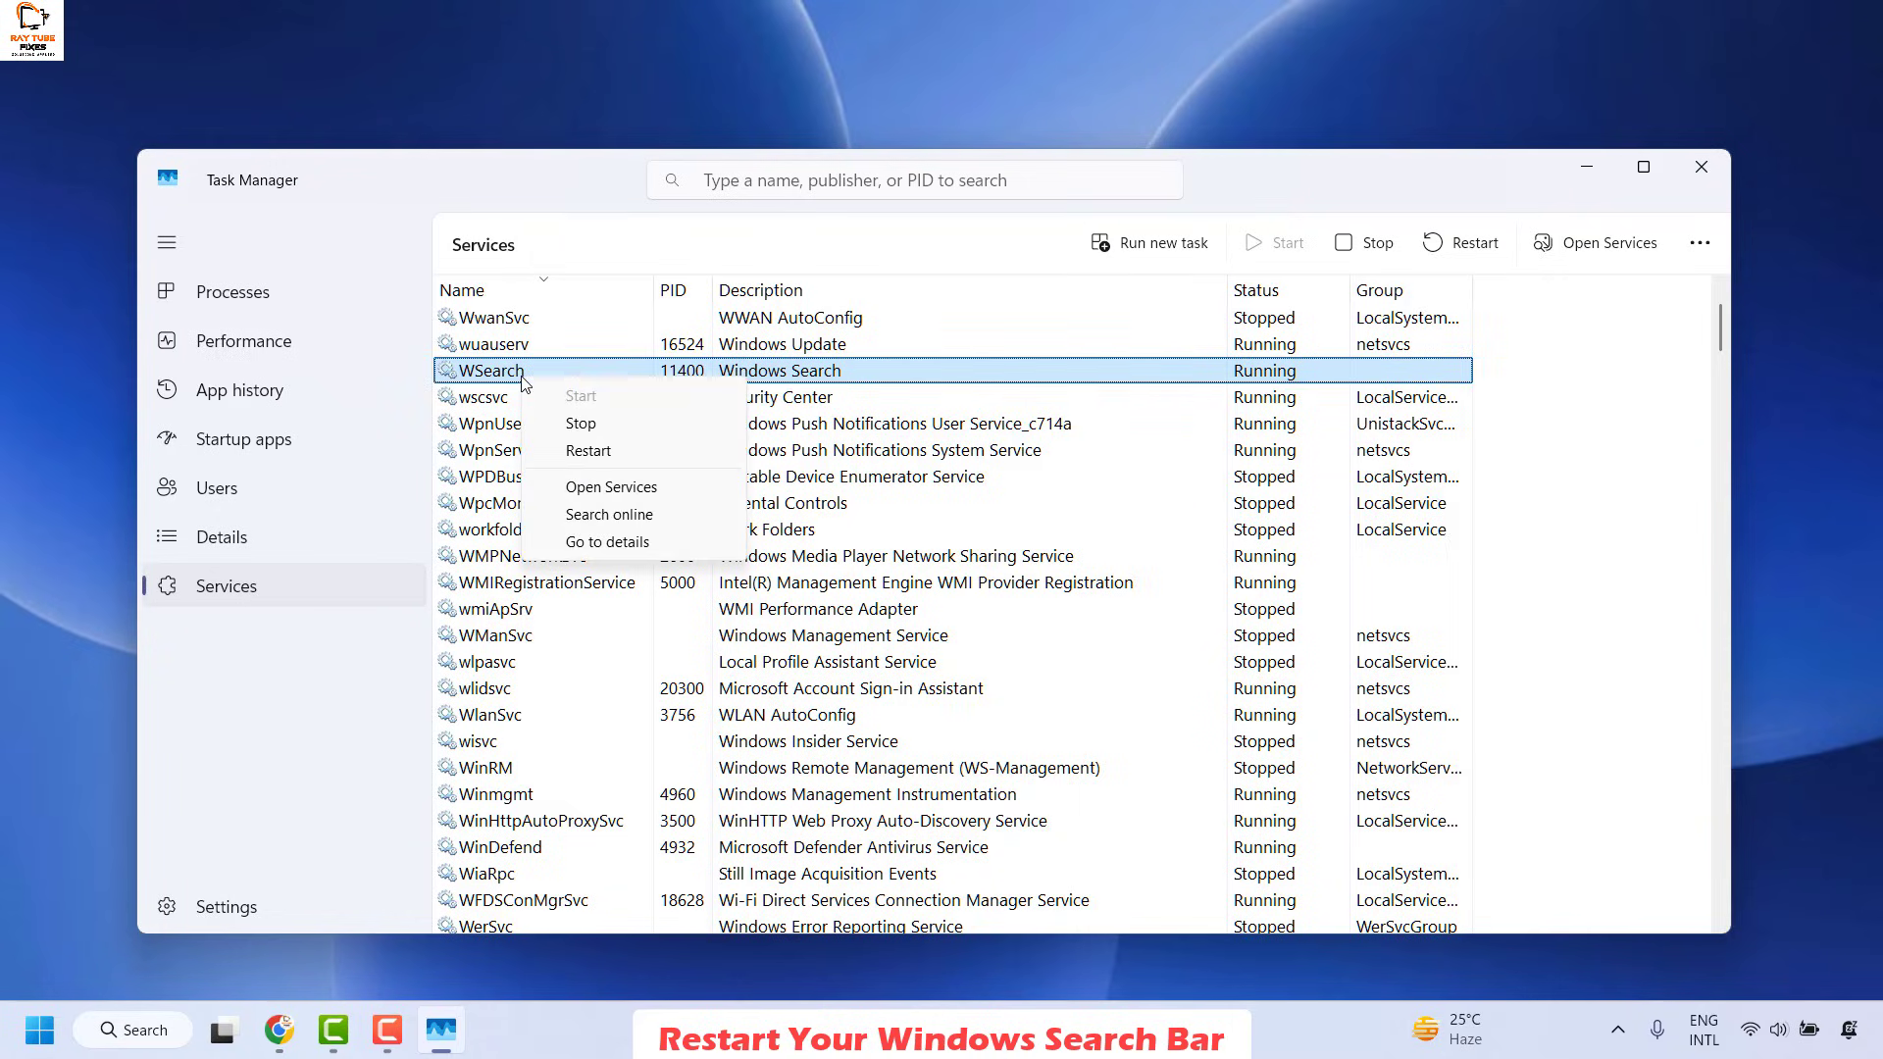
click(614, 454)
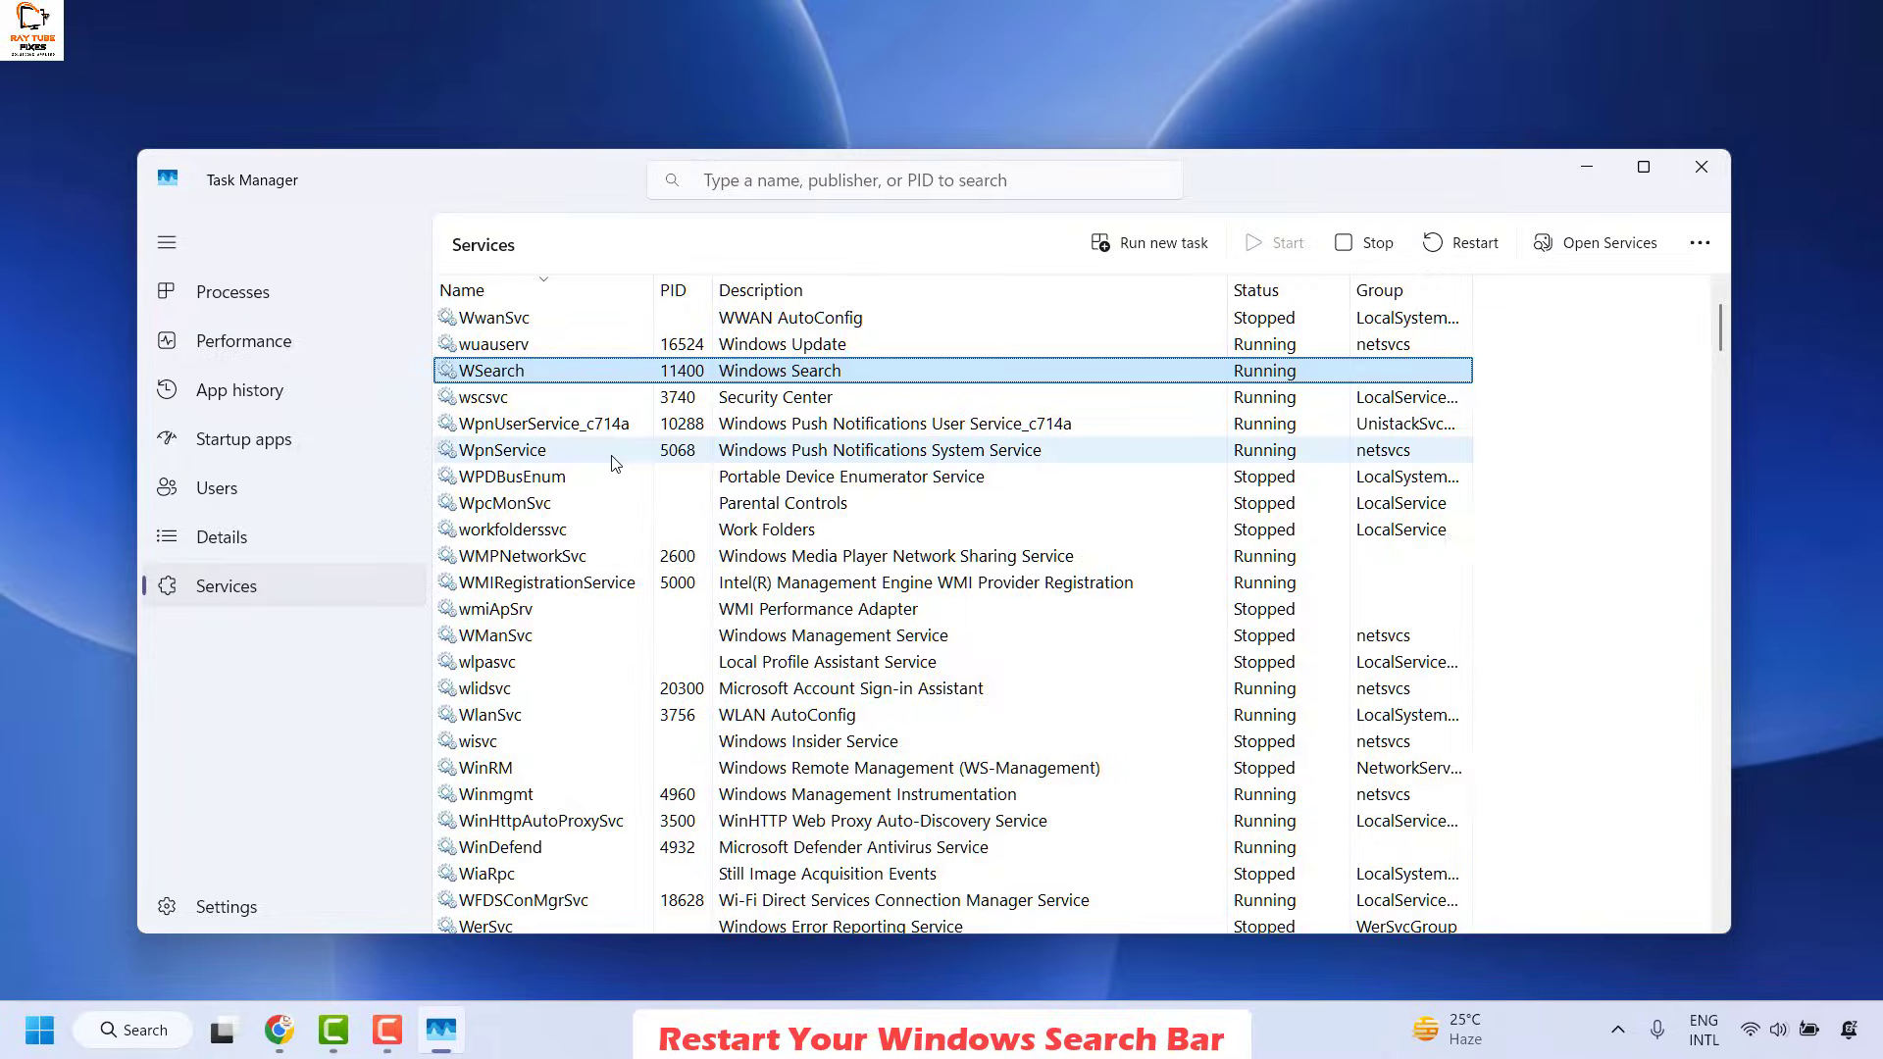
click(1702, 168)
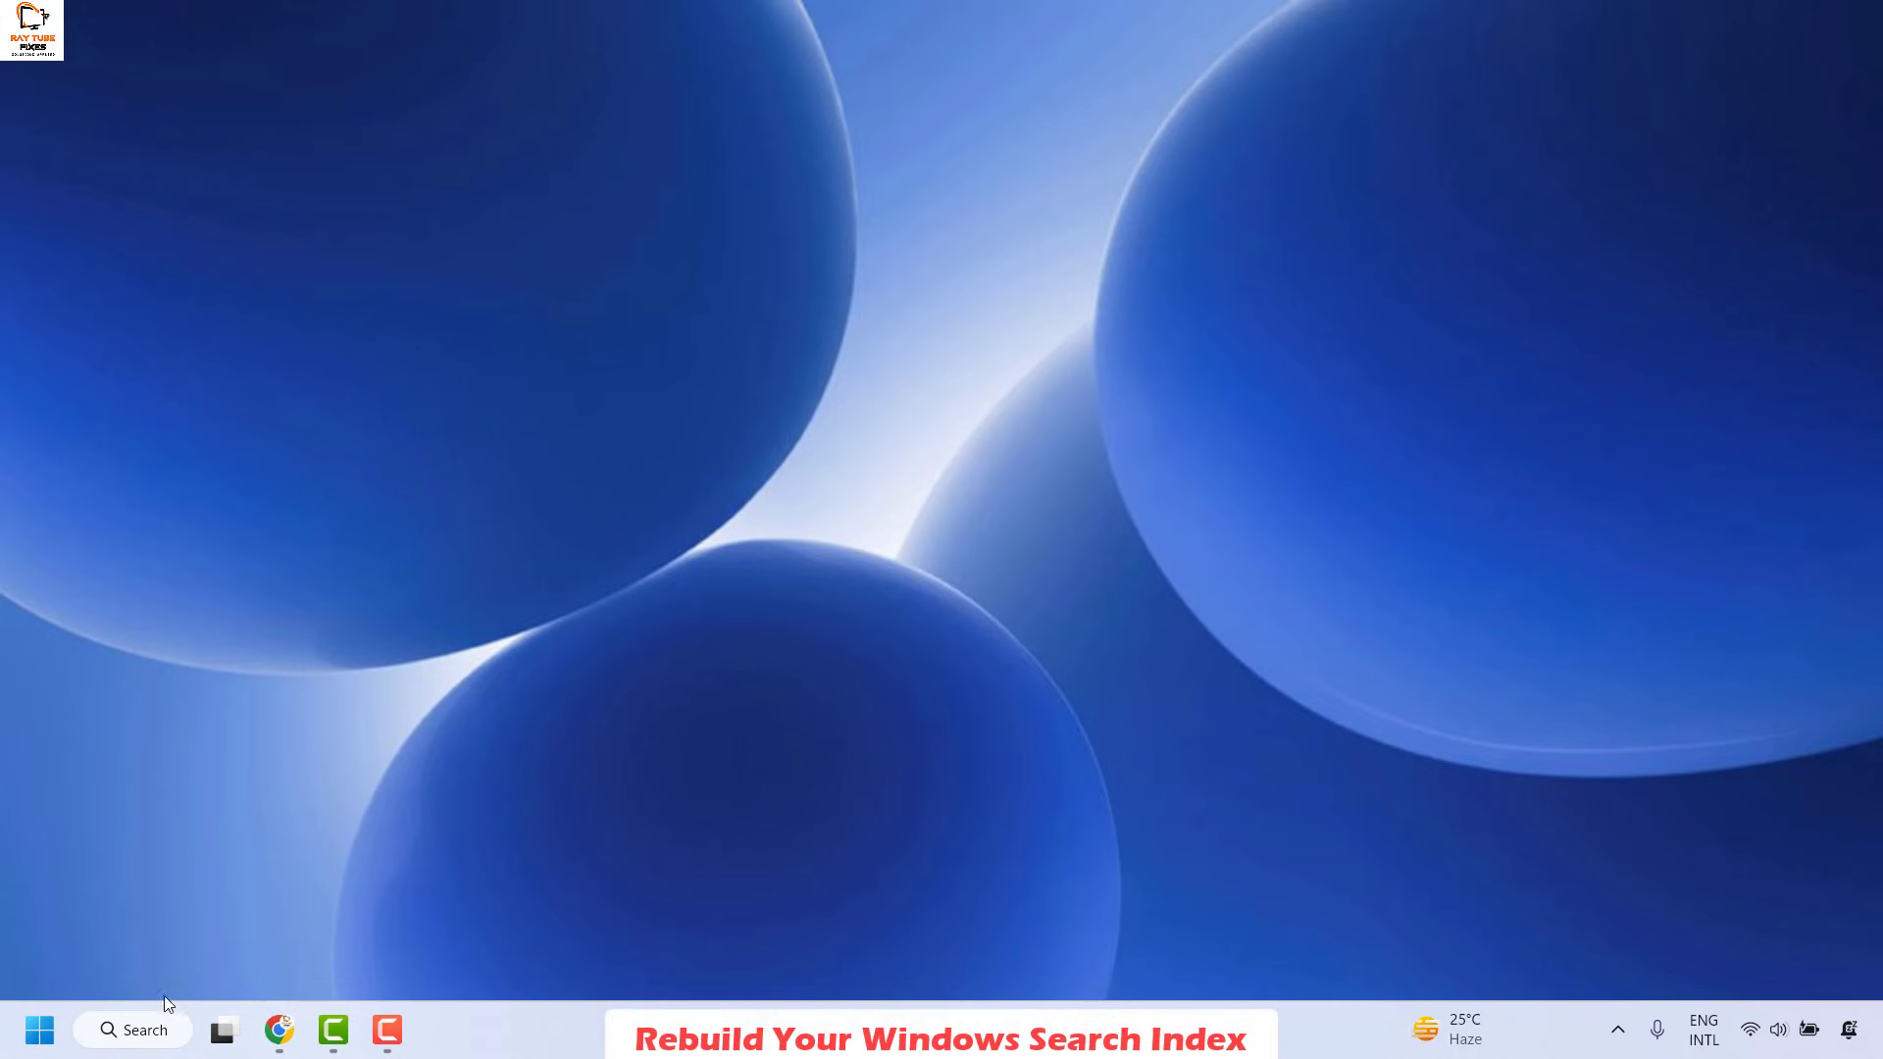
Launch Control Panel by running 'control' from the Run dialog.
right_click(39, 1030)
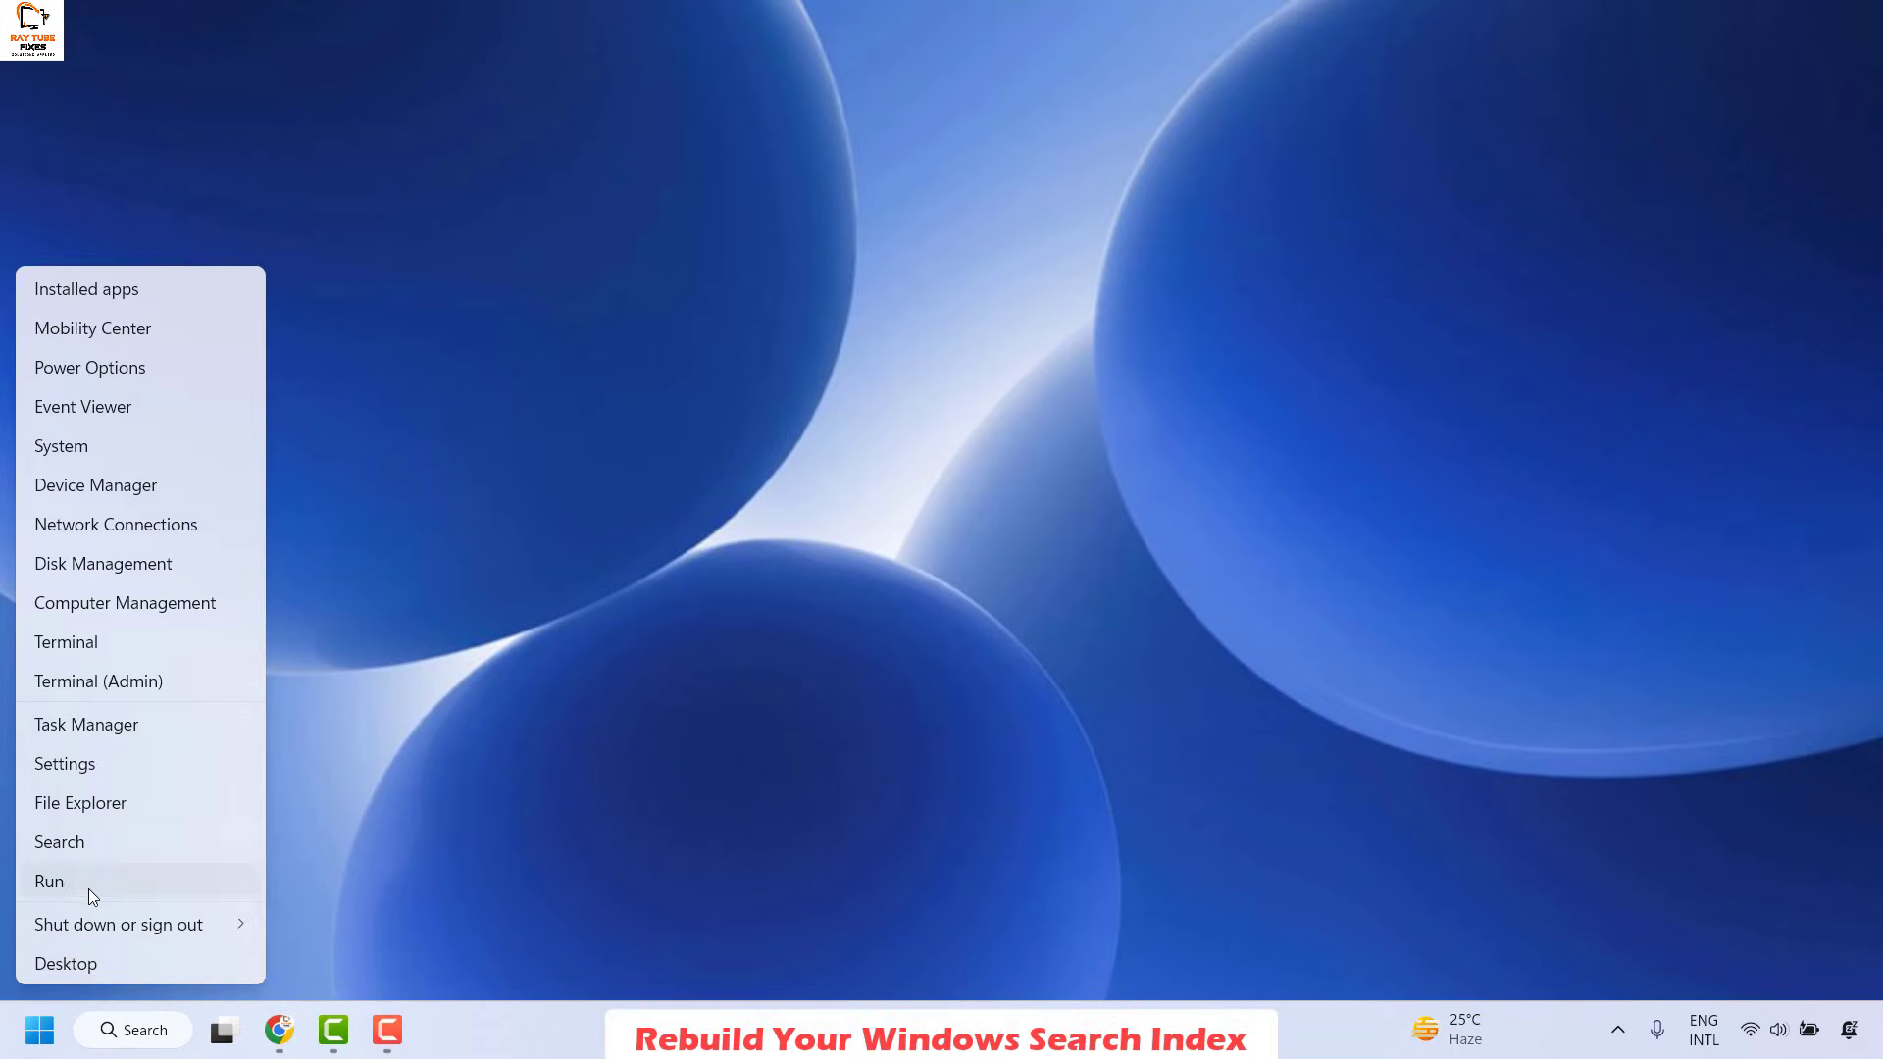
click(88, 888)
text(co)
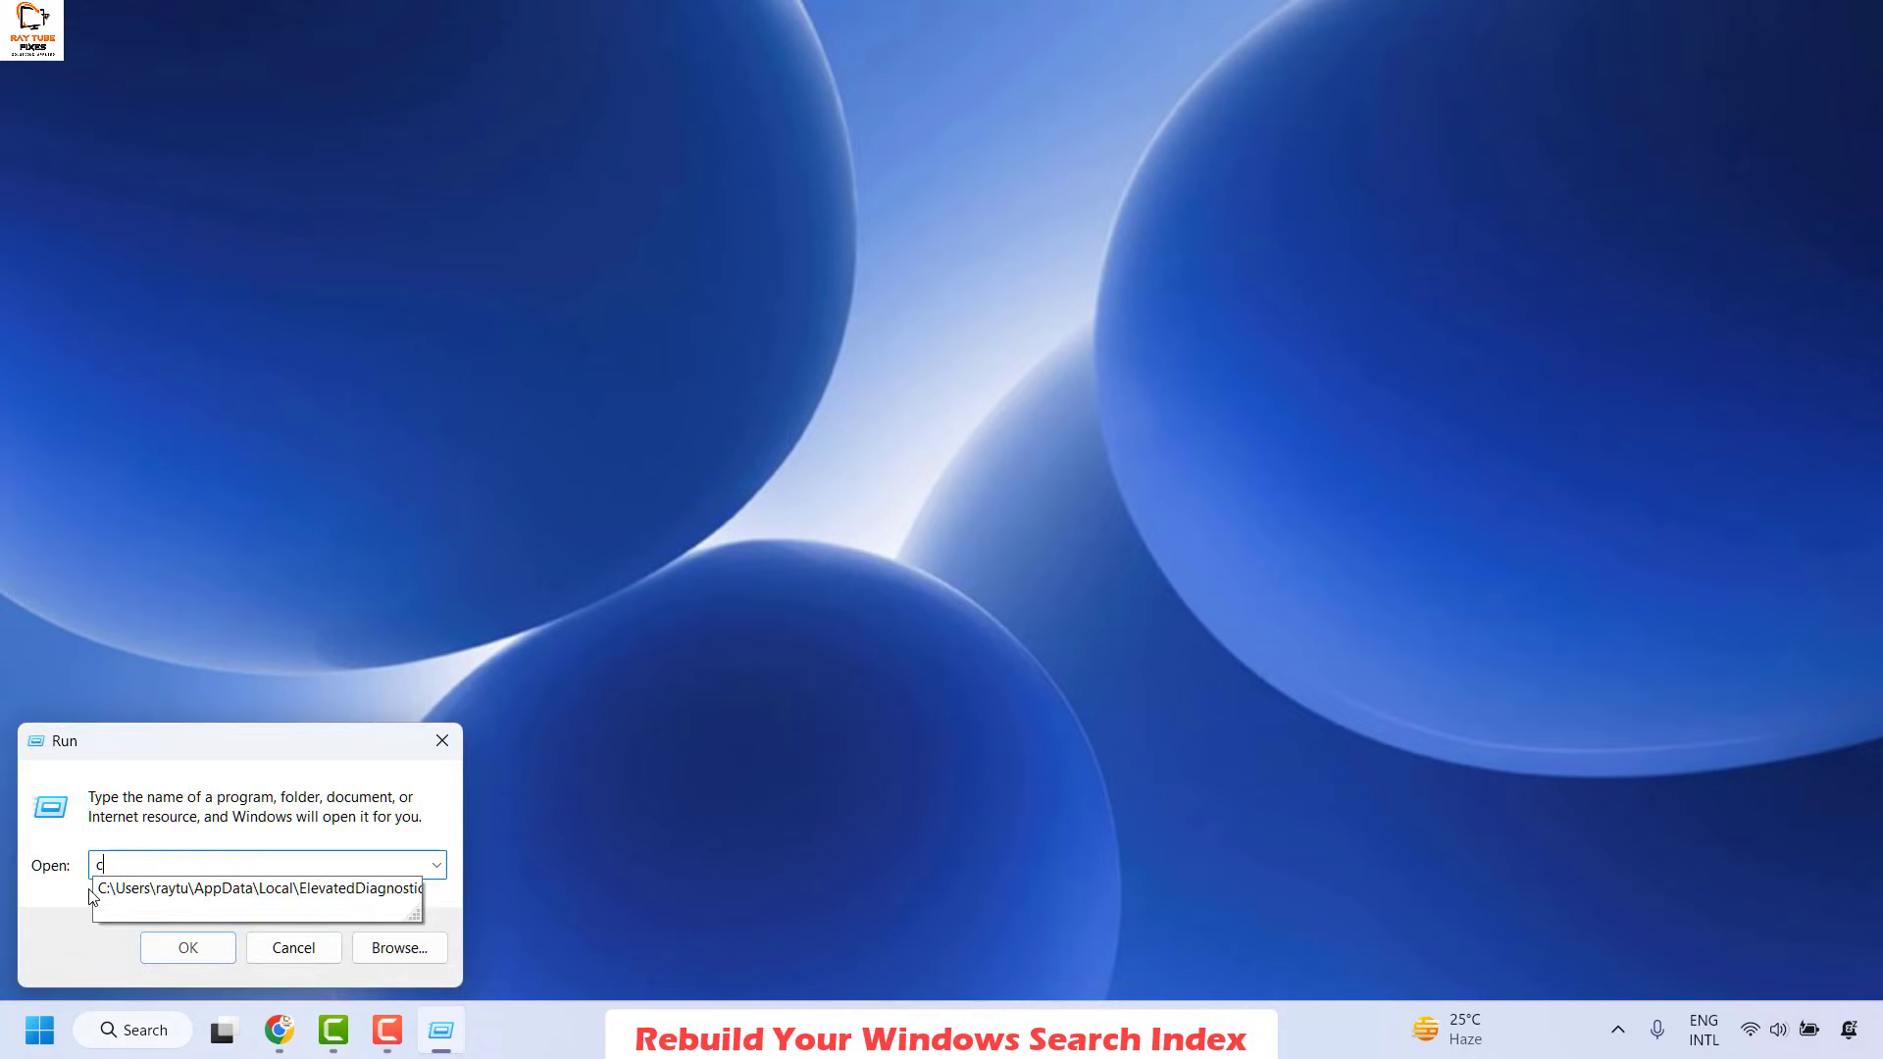
text(ntrol)
key(Return)
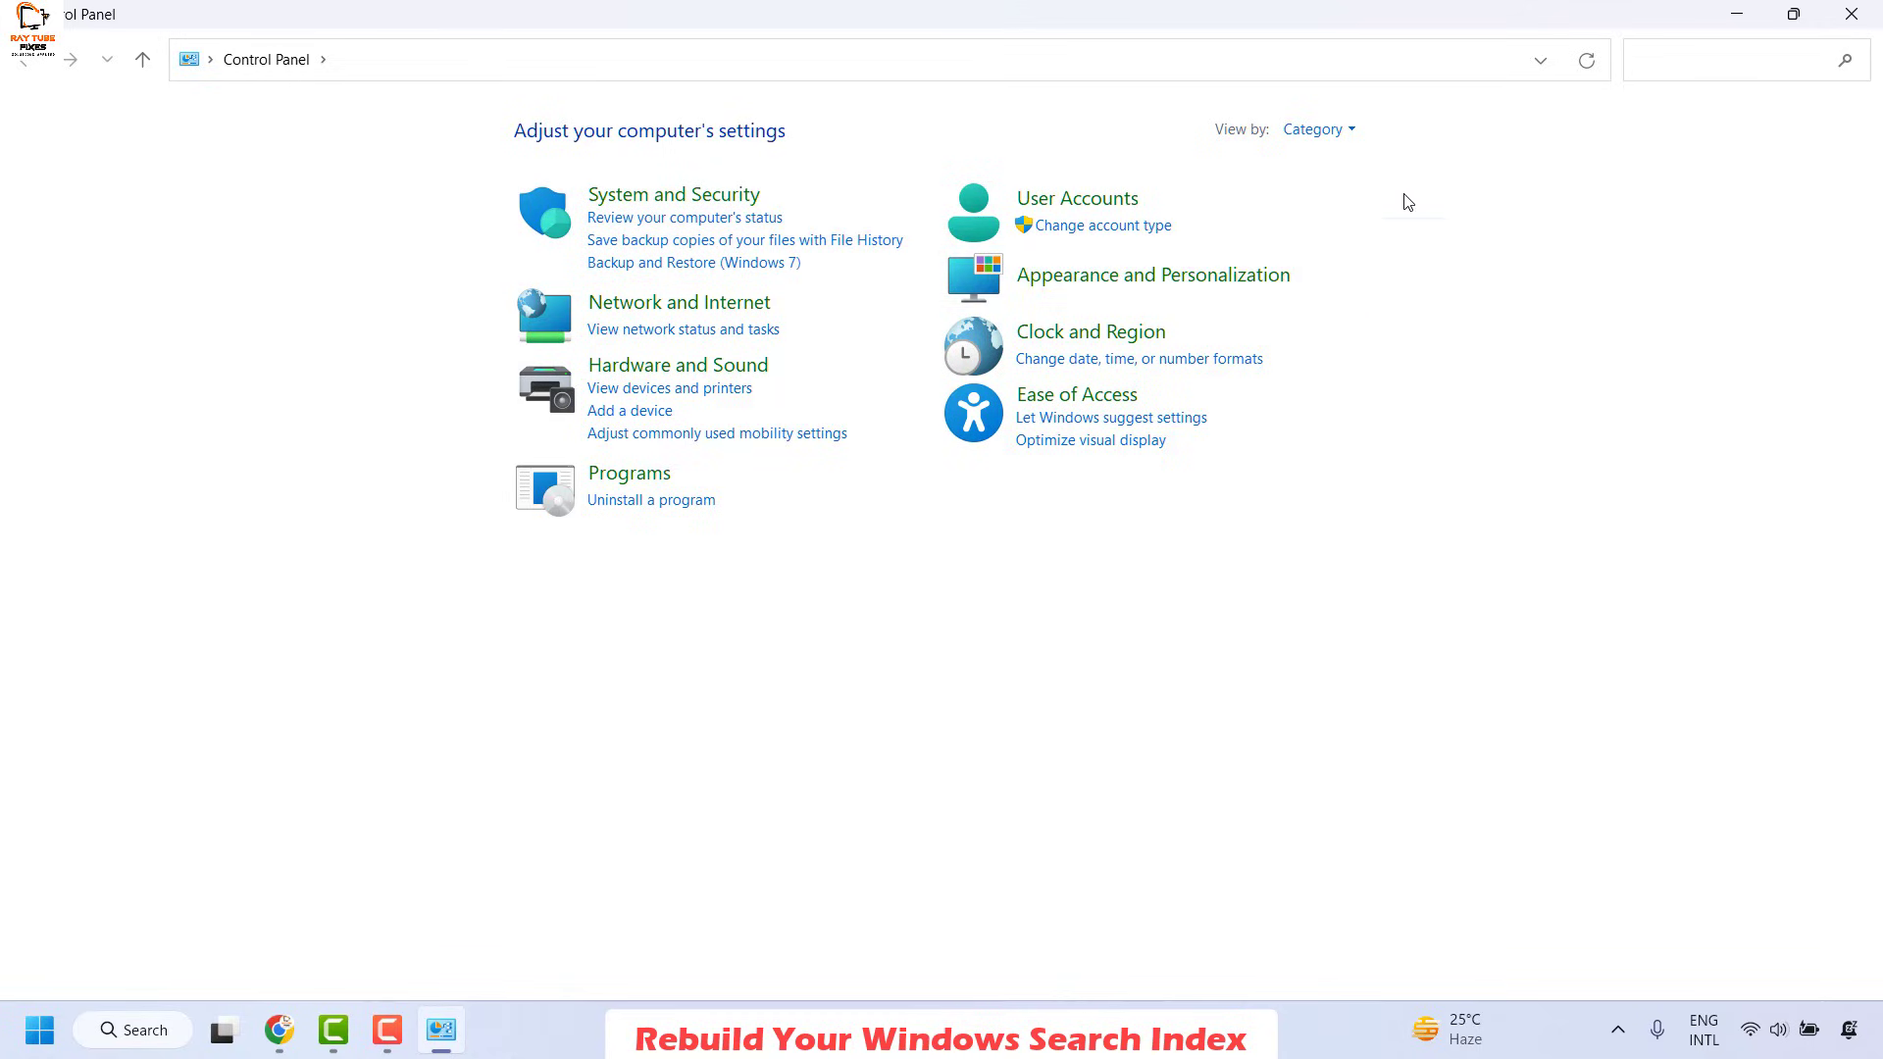
Search Control Panel for 'index' and open Indexing Options.
click(1674, 59)
text(index)
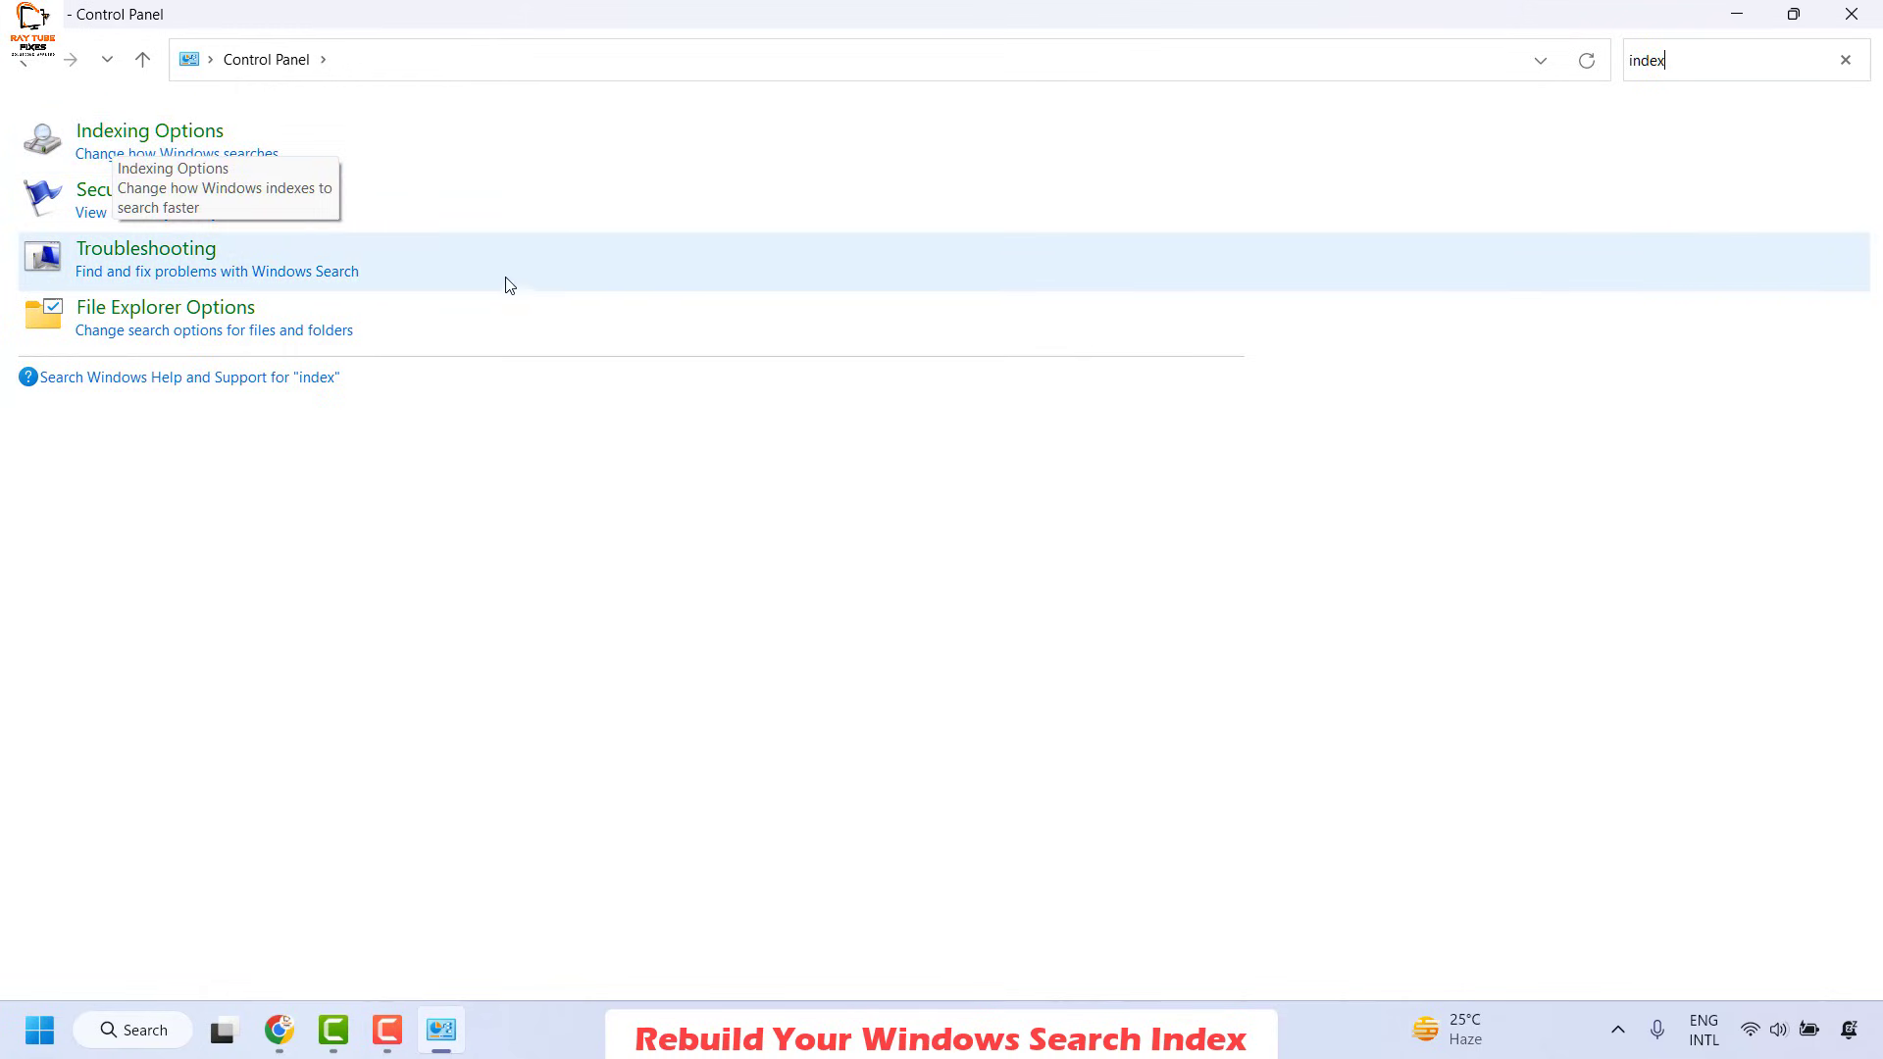
click(159, 144)
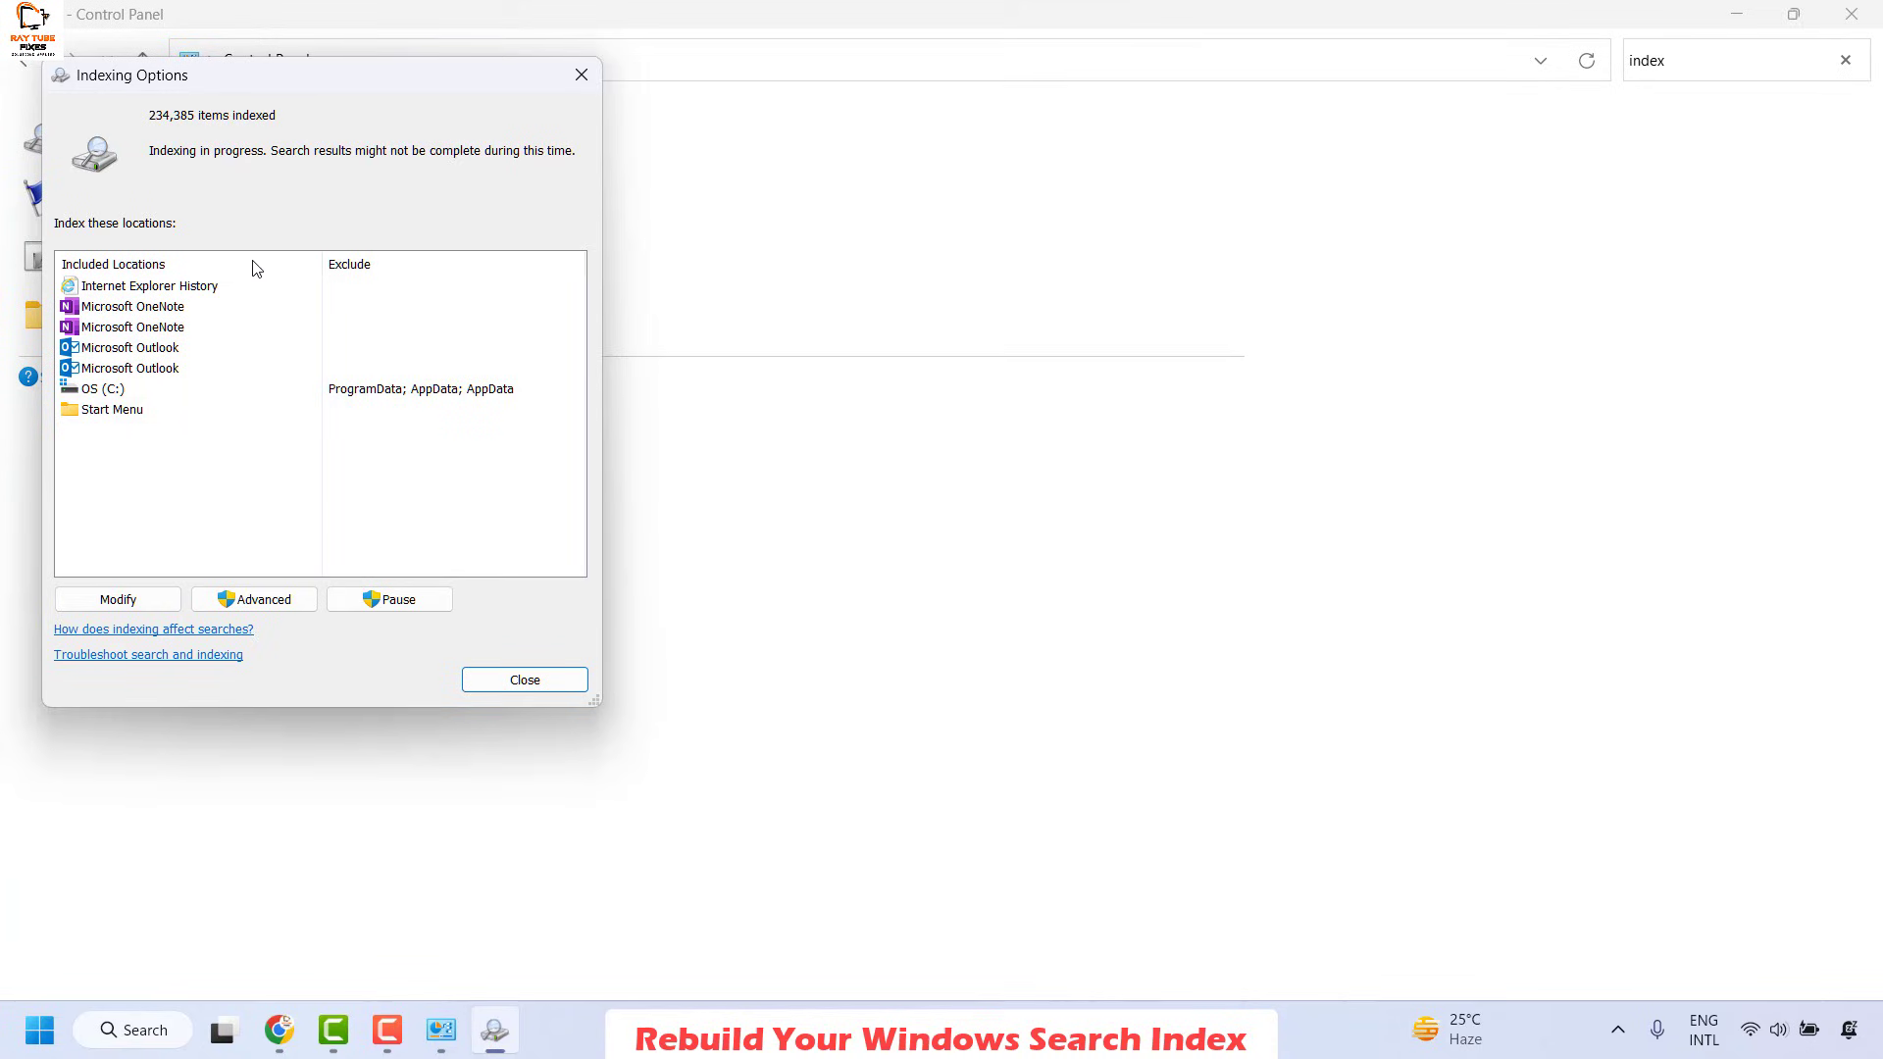
Rebuild the search index from Advanced settings, then close Indexing Options and Control Panel.
click(269, 601)
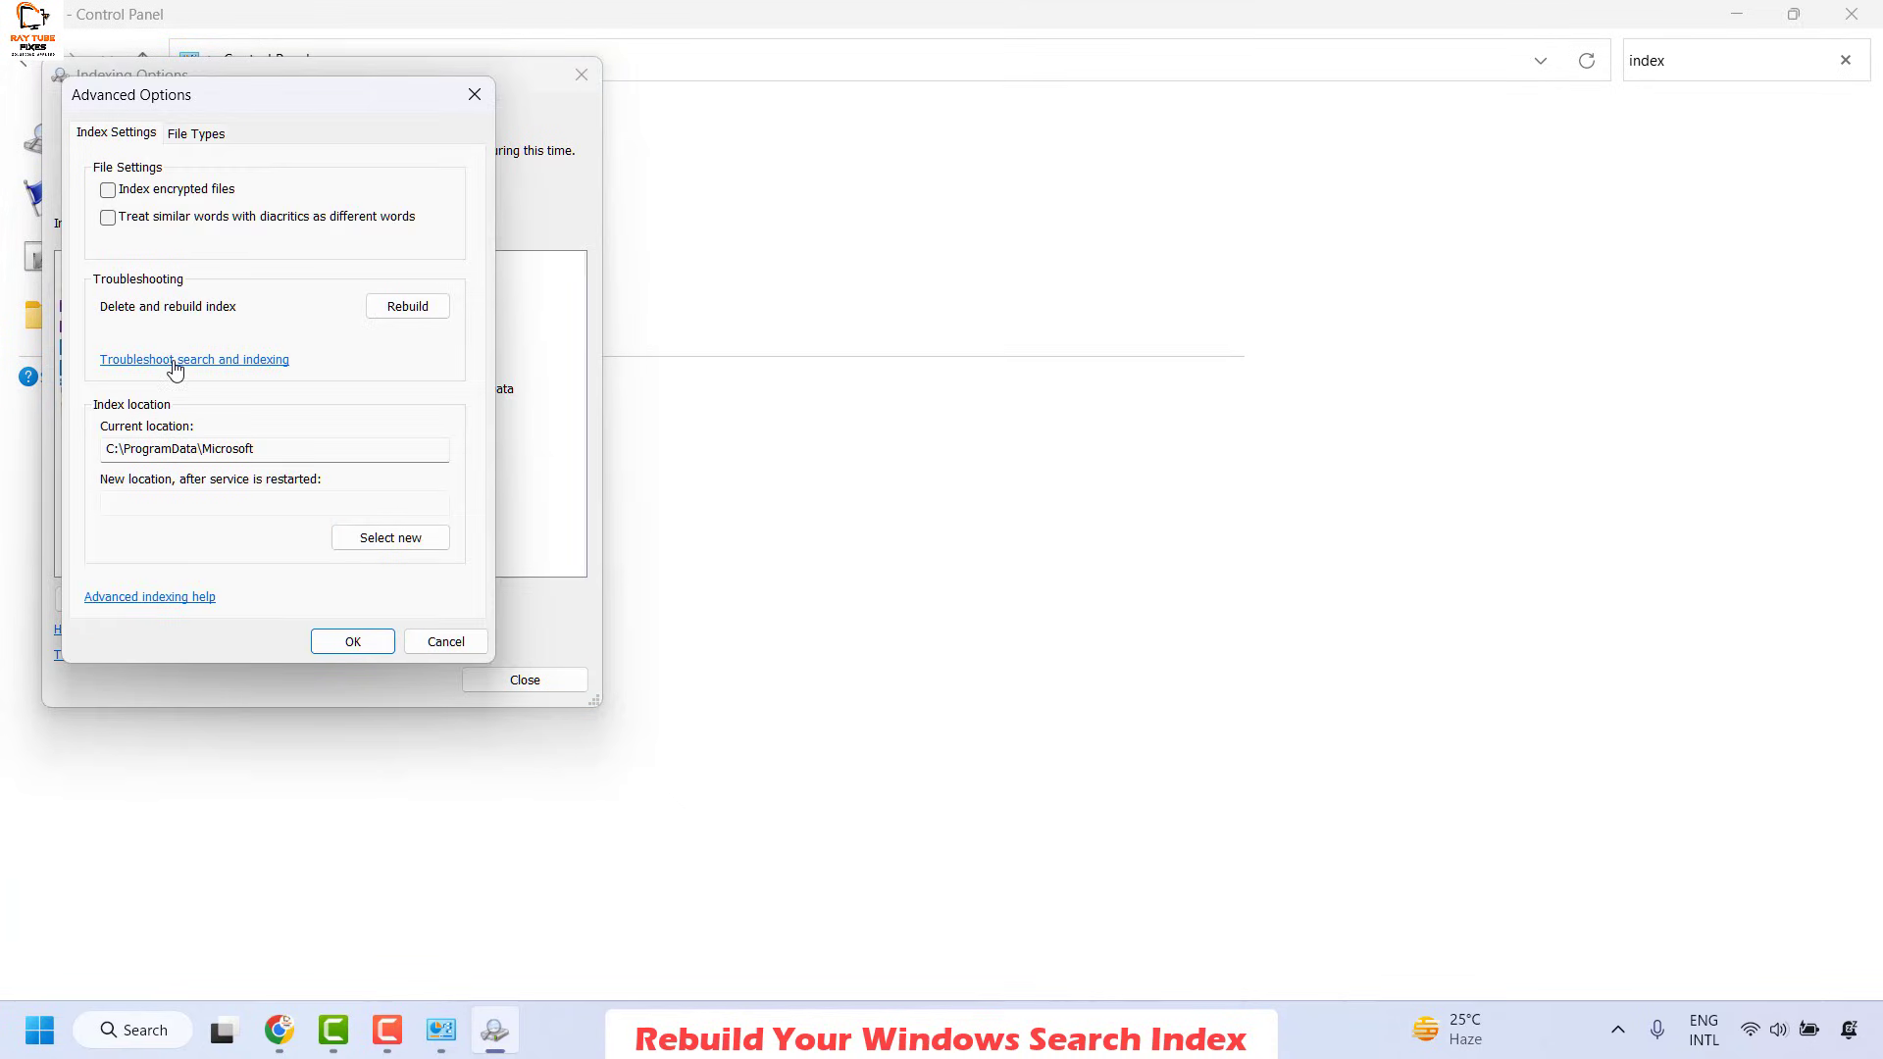
click(424, 312)
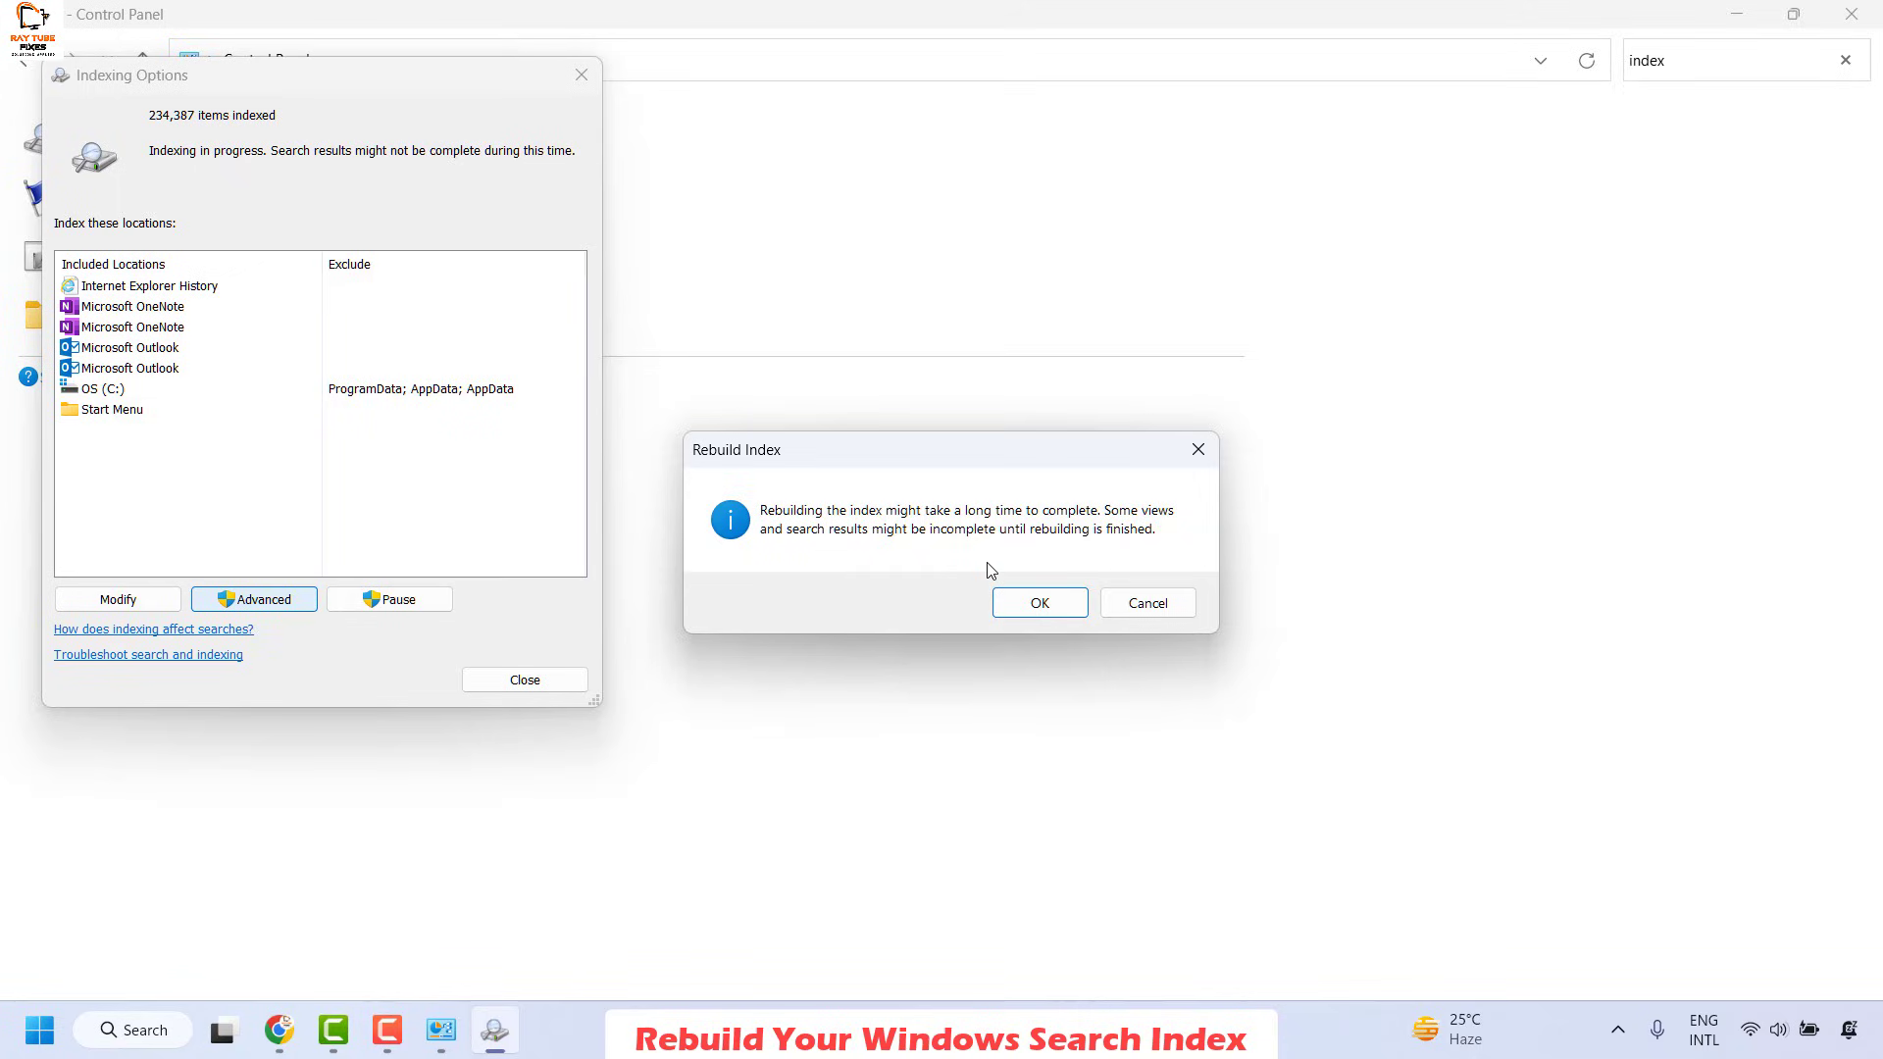
key(Return)
key(Escape)
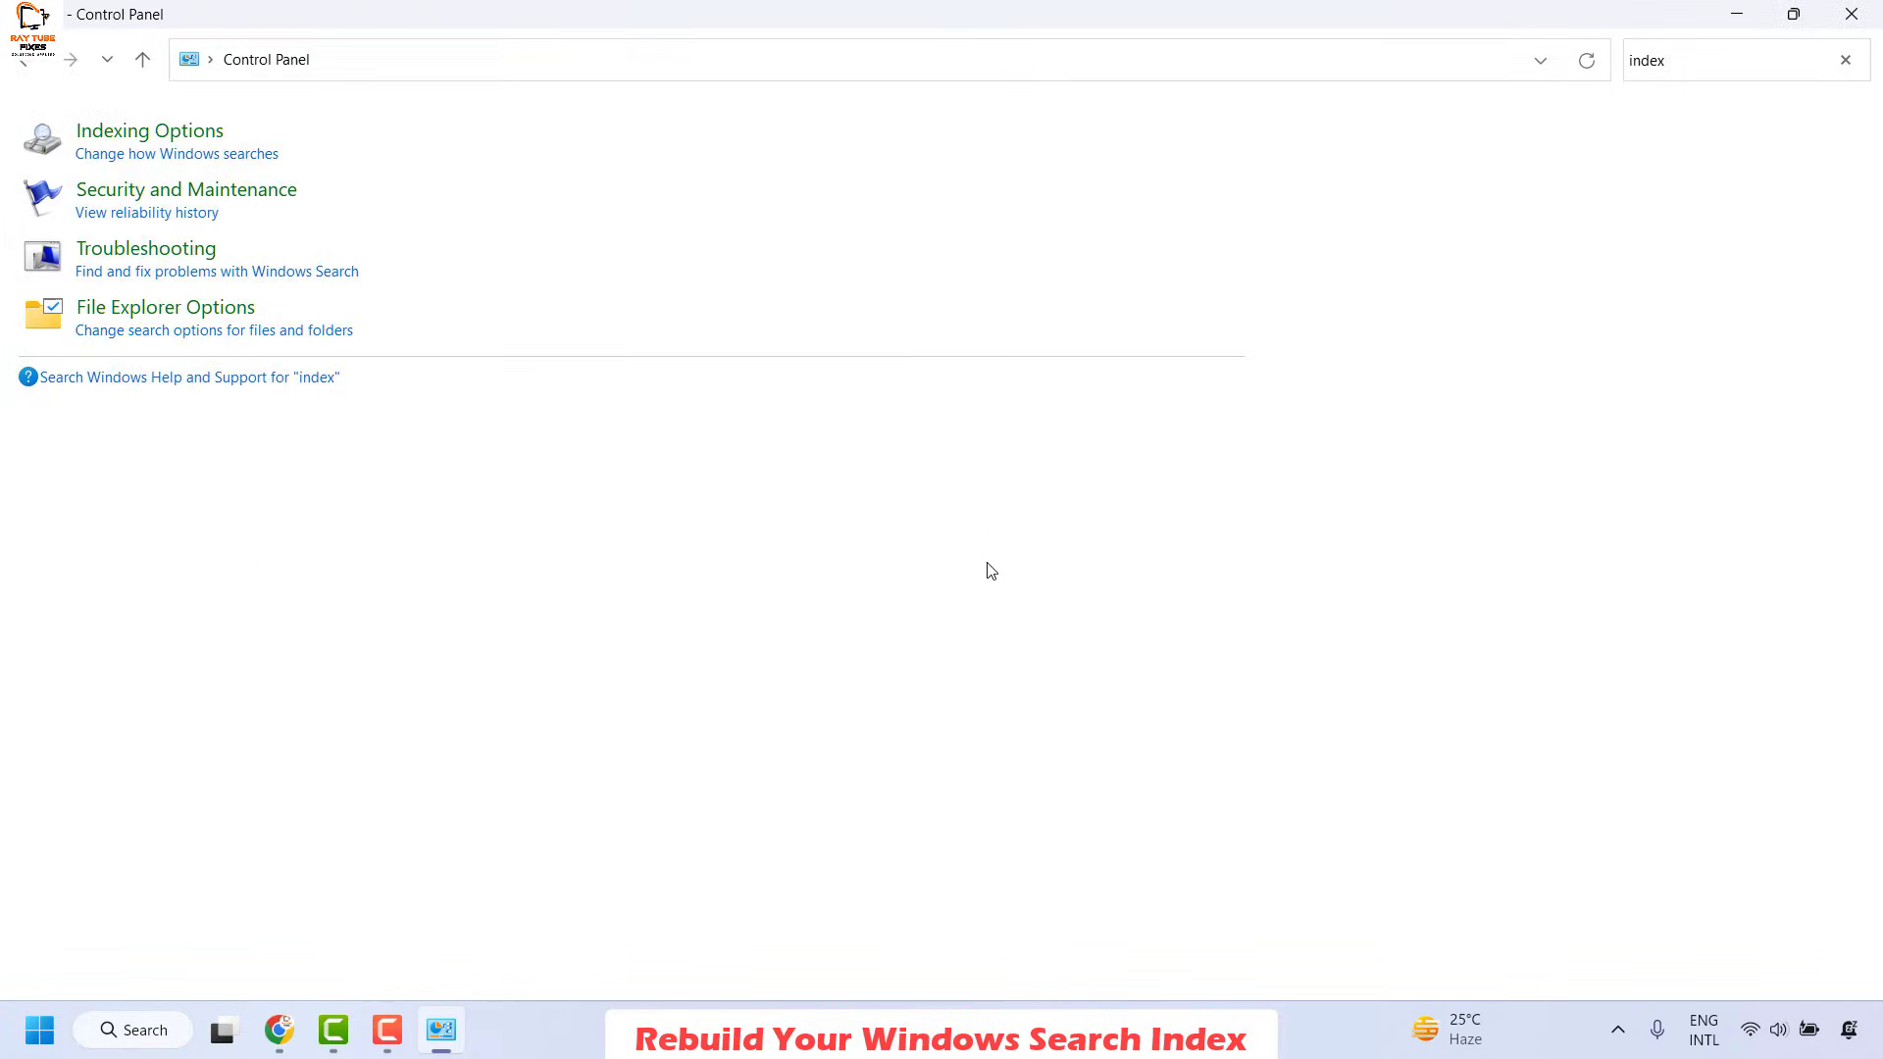
click(1852, 13)
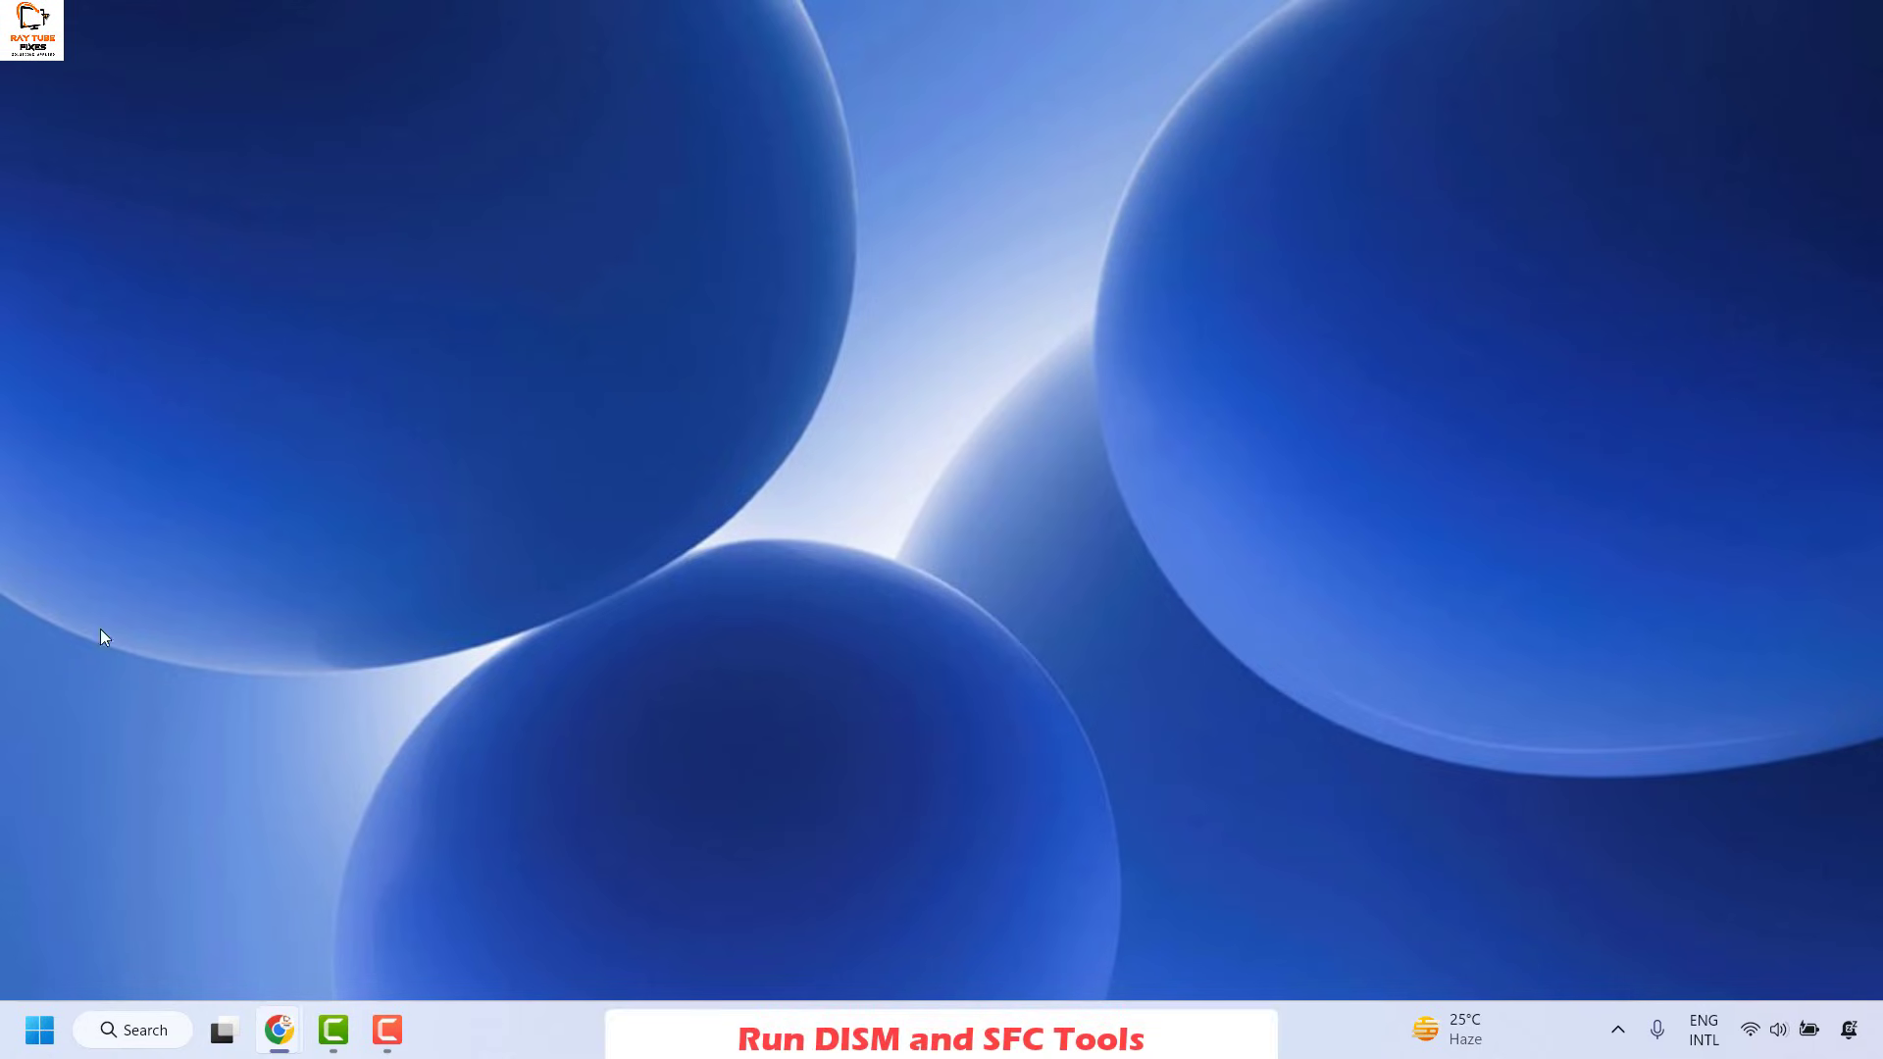
Launch Terminal (Admin) from the Win+X menu and shift its window slightly right.
right_click(33, 1046)
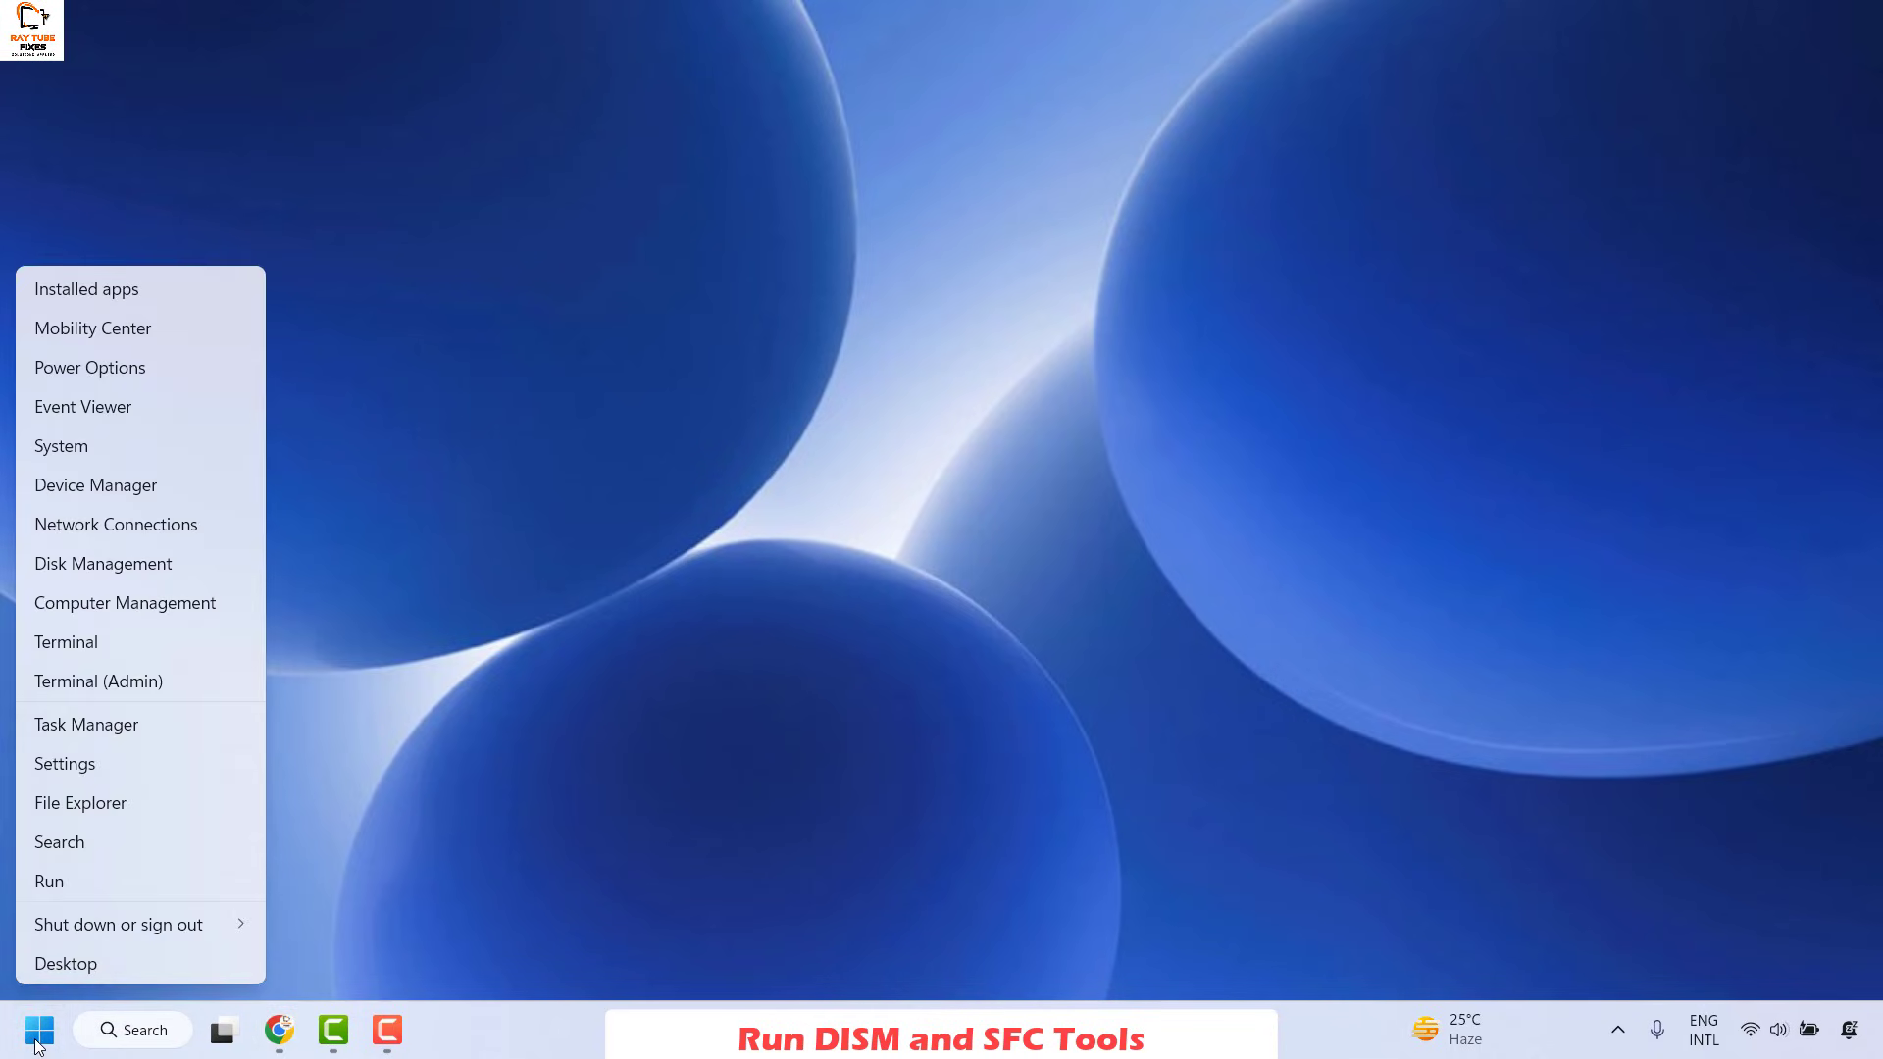
click(142, 673)
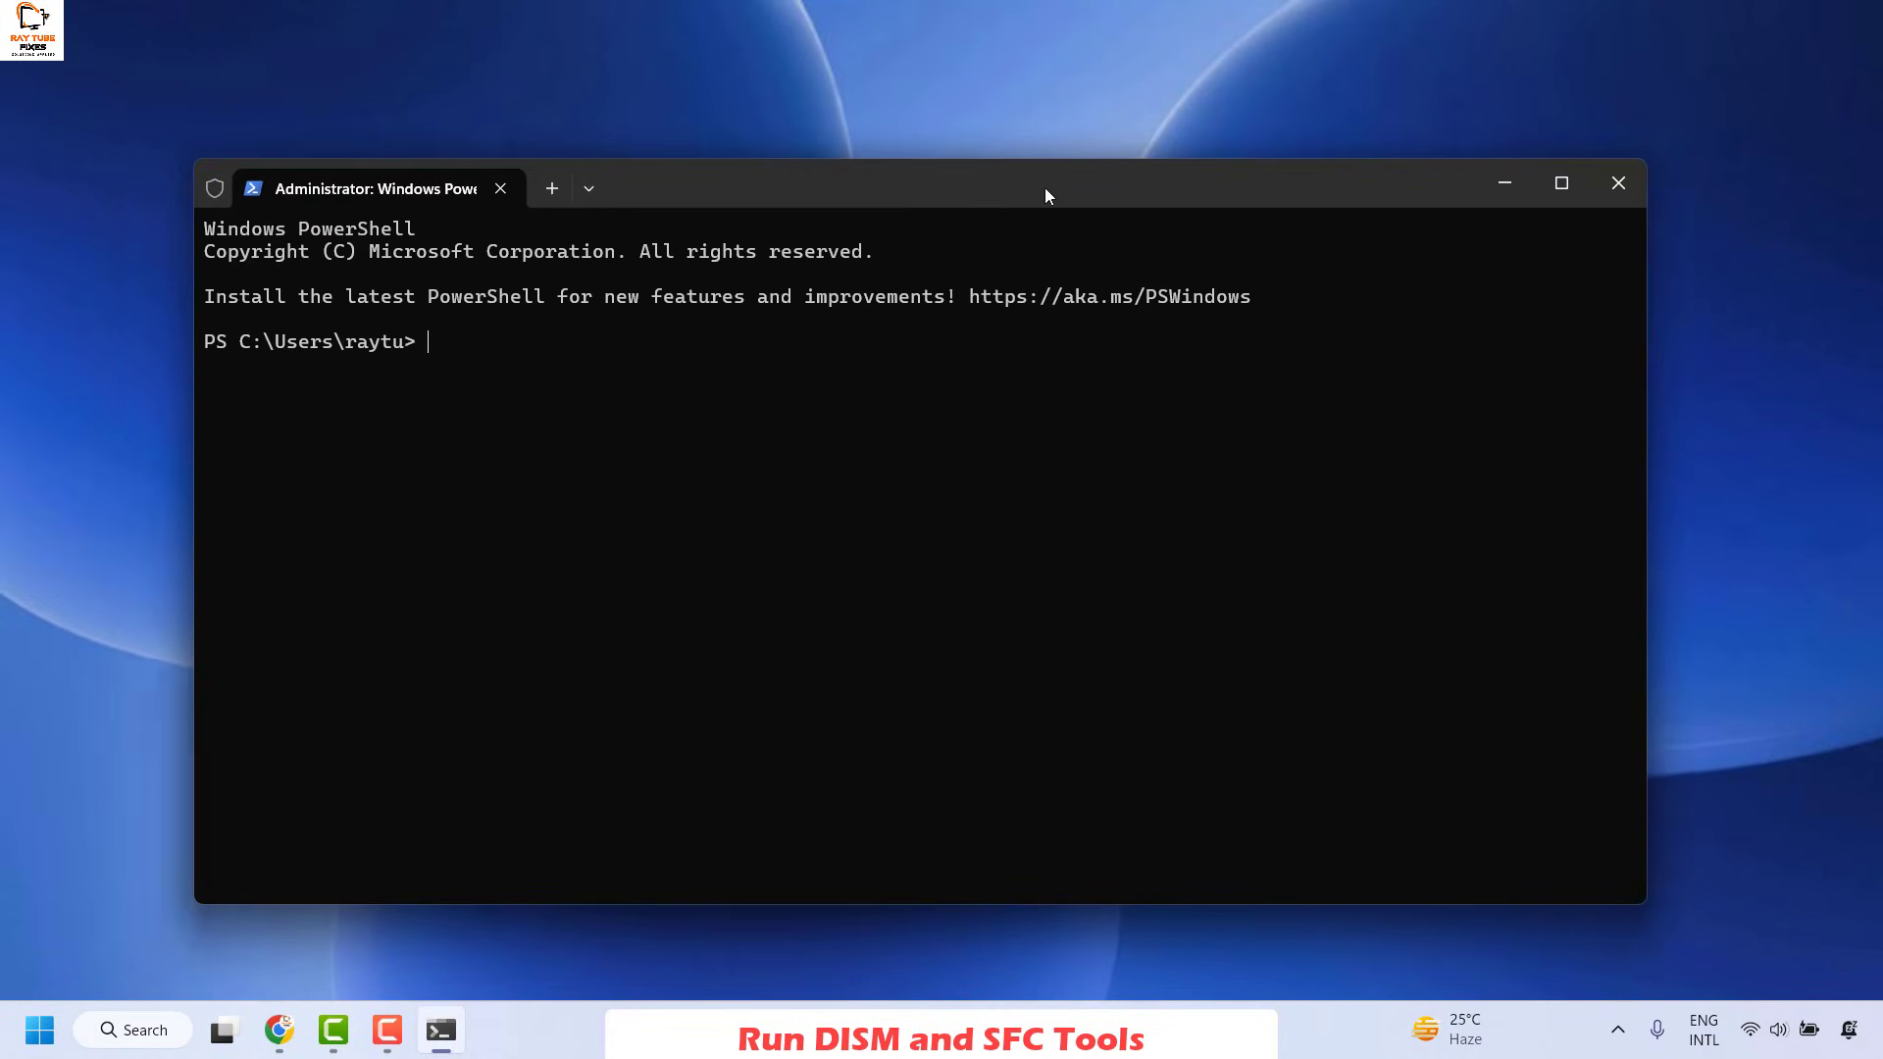
drag(1044, 195, 1144, 195)
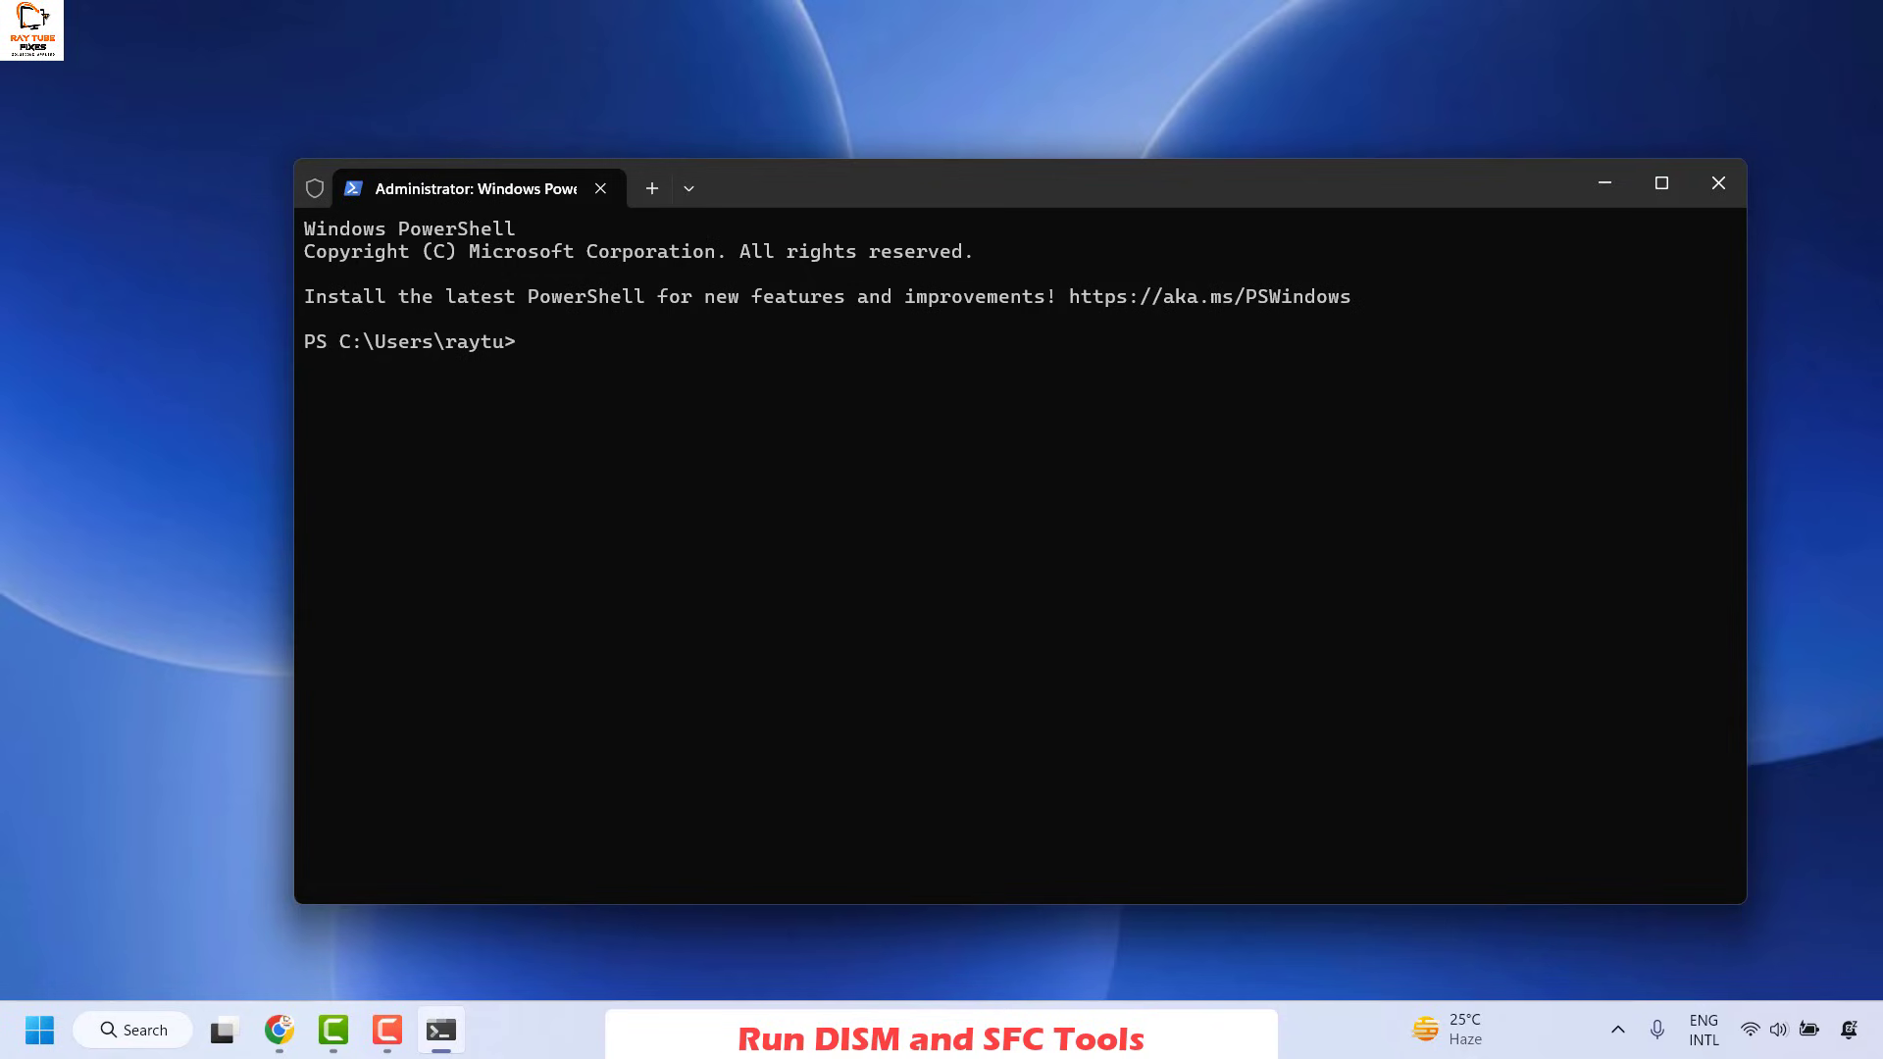
text(sfc )
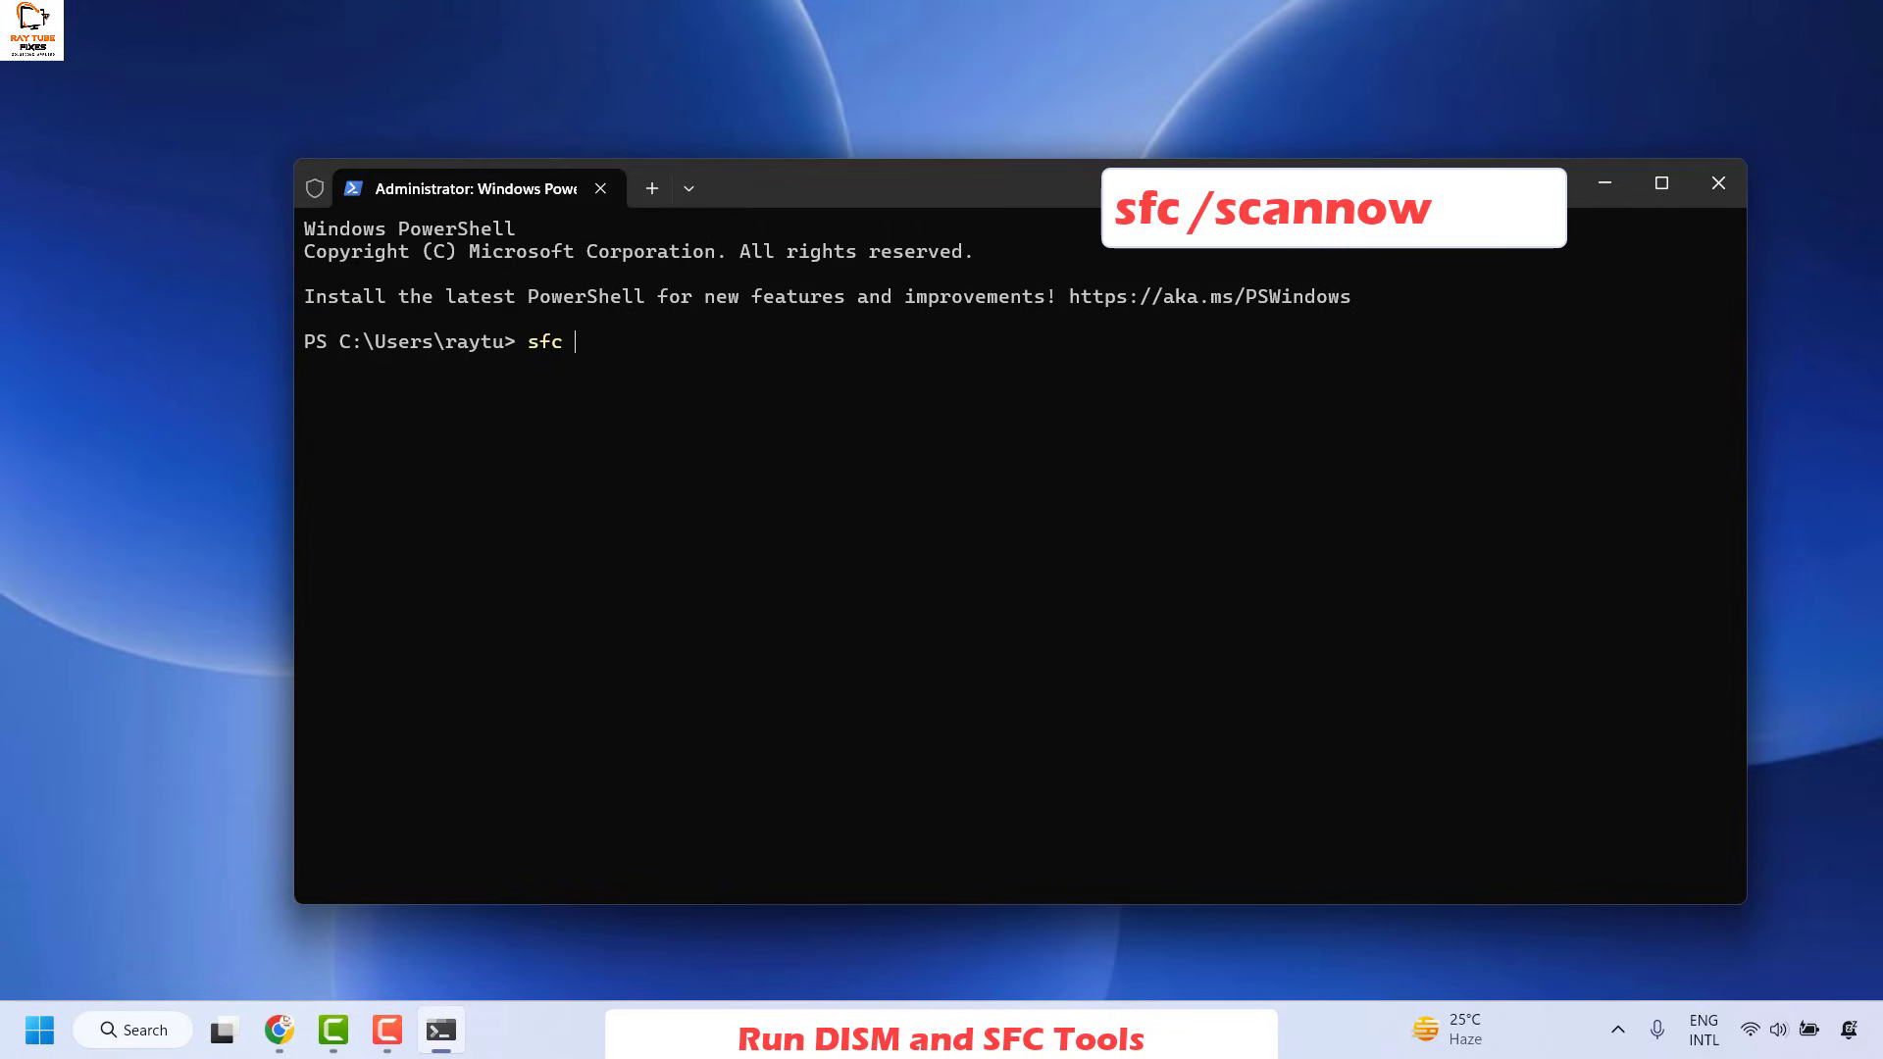
text(/scannow)
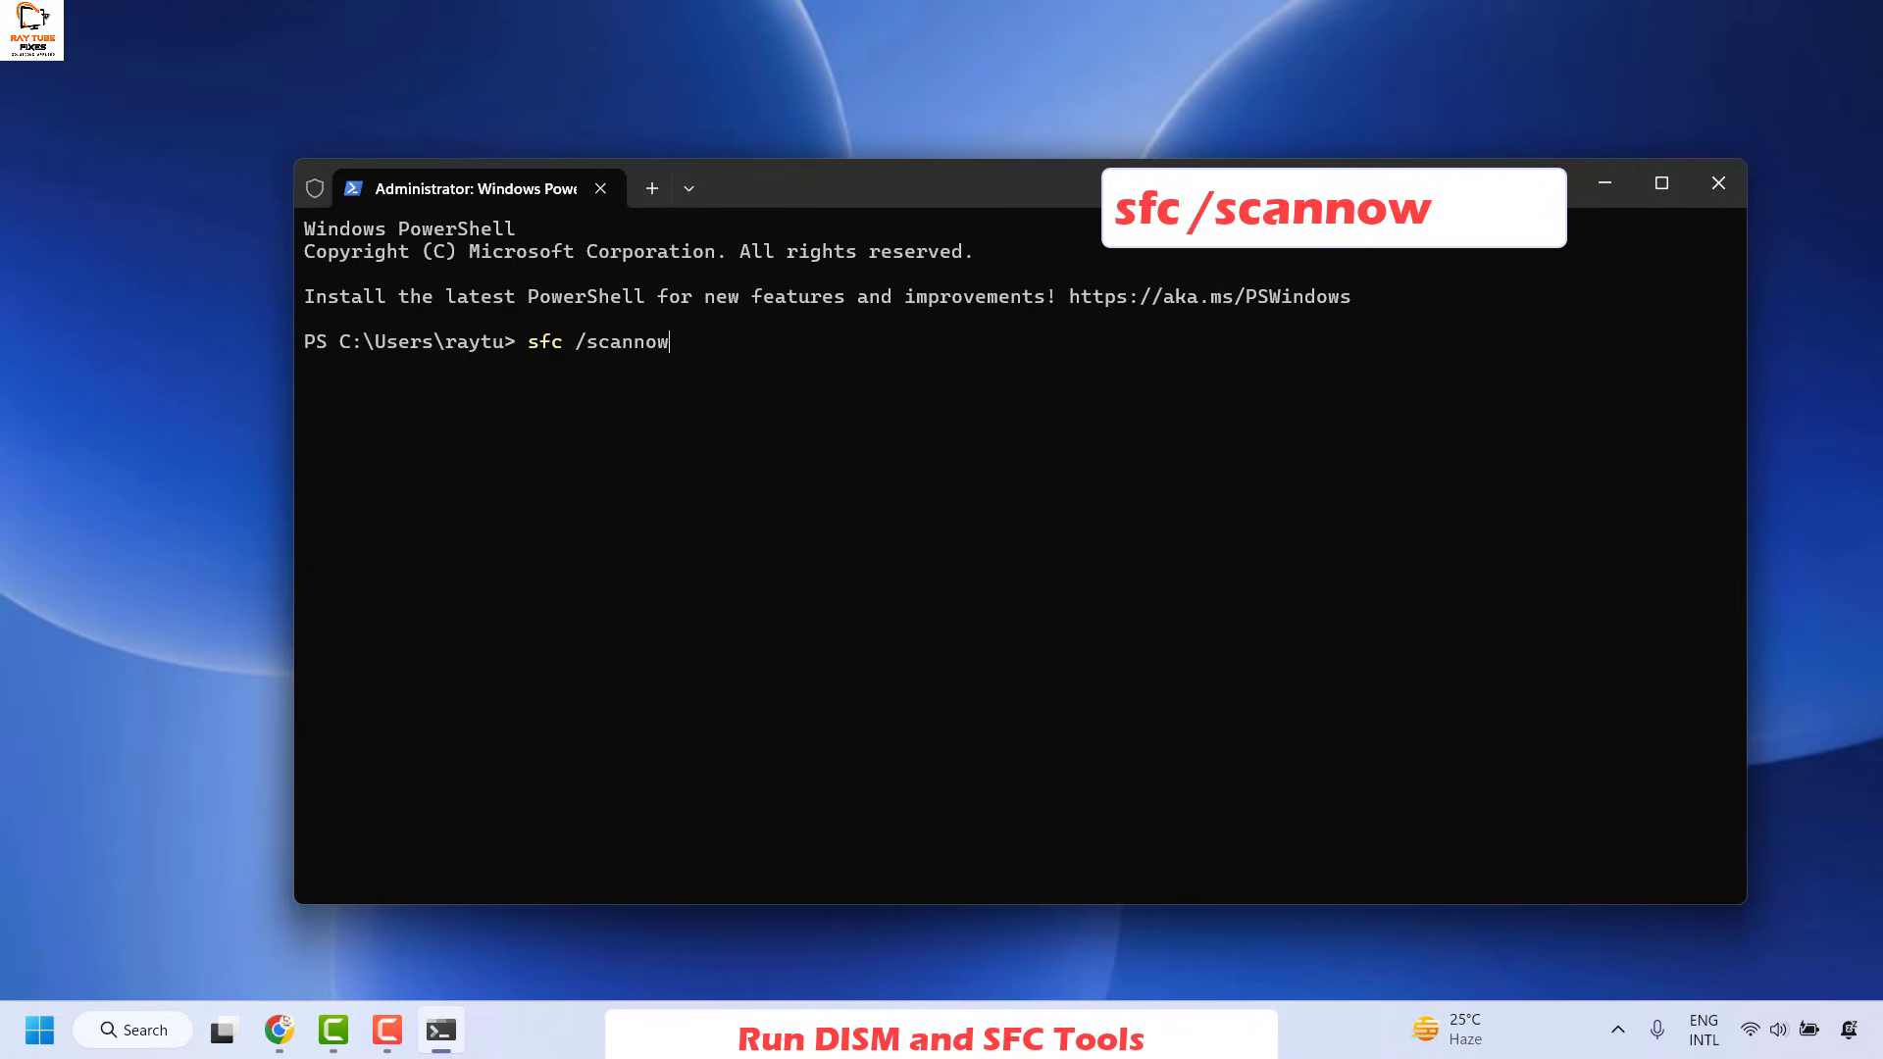
key(BackSpace)
key(BackSpace)
key(BackSpace)
key(BackSpace)
key(BackSpace)
key(BackSpace)
key(BackSpace)
key(BackSpace)
key(BackSpace)
key(BackSpace)
key(BackSpace)
key(BackSpace)
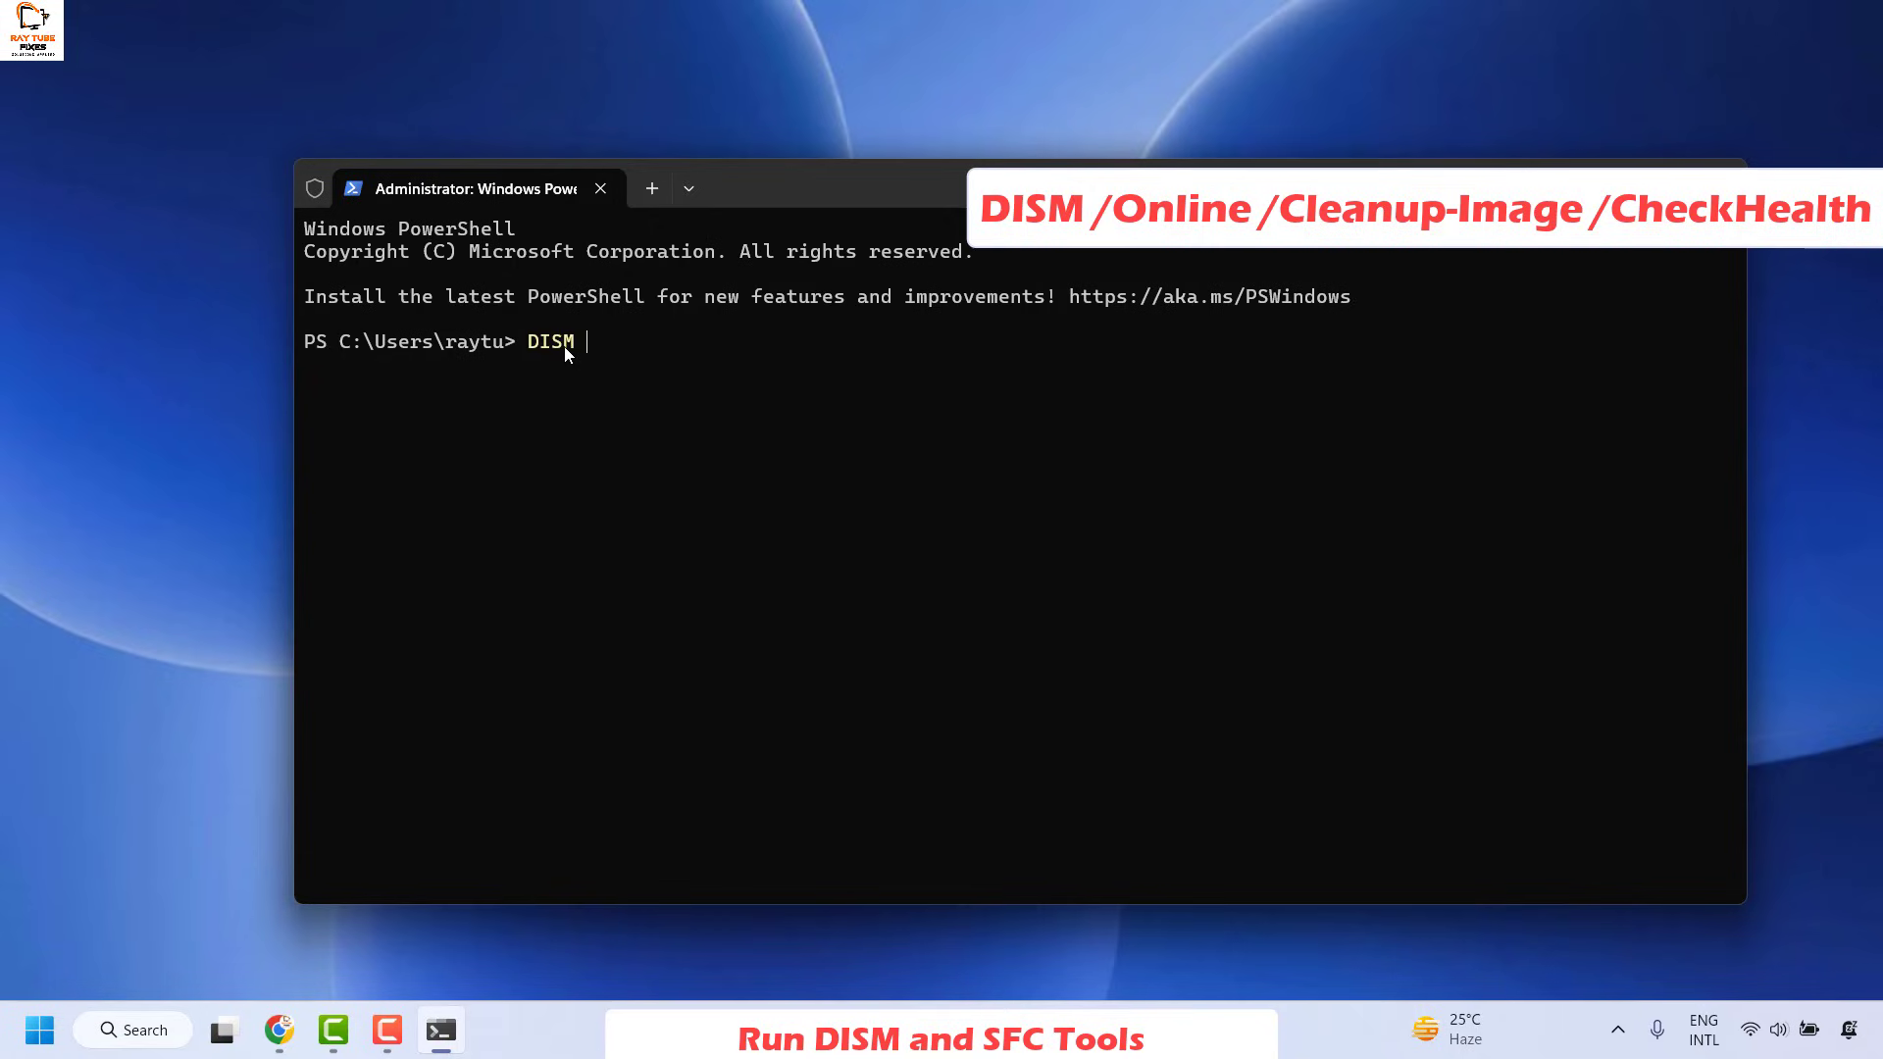
Run DISM /Online /Cleanup-image /Checkhealth and close the terminal after it succeeds.
text(Online /Cleanup-image /Checkhealth)
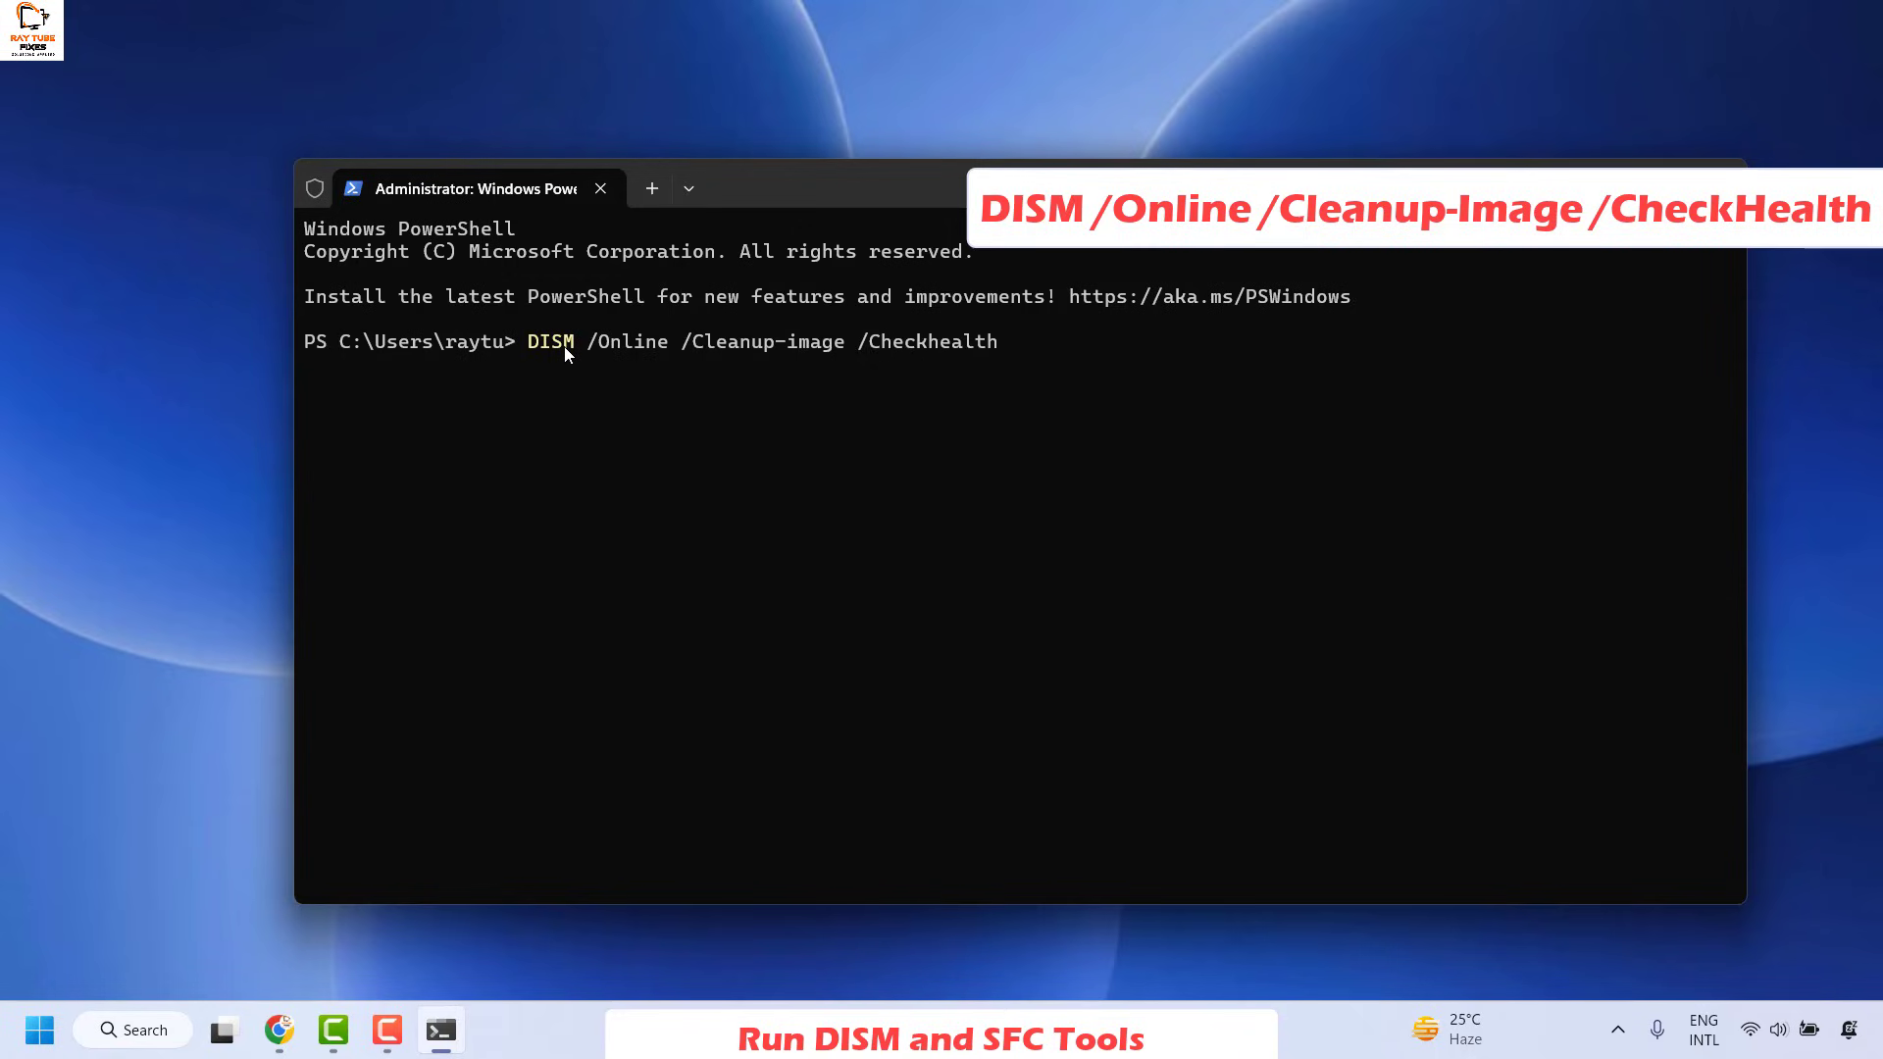
key(Return)
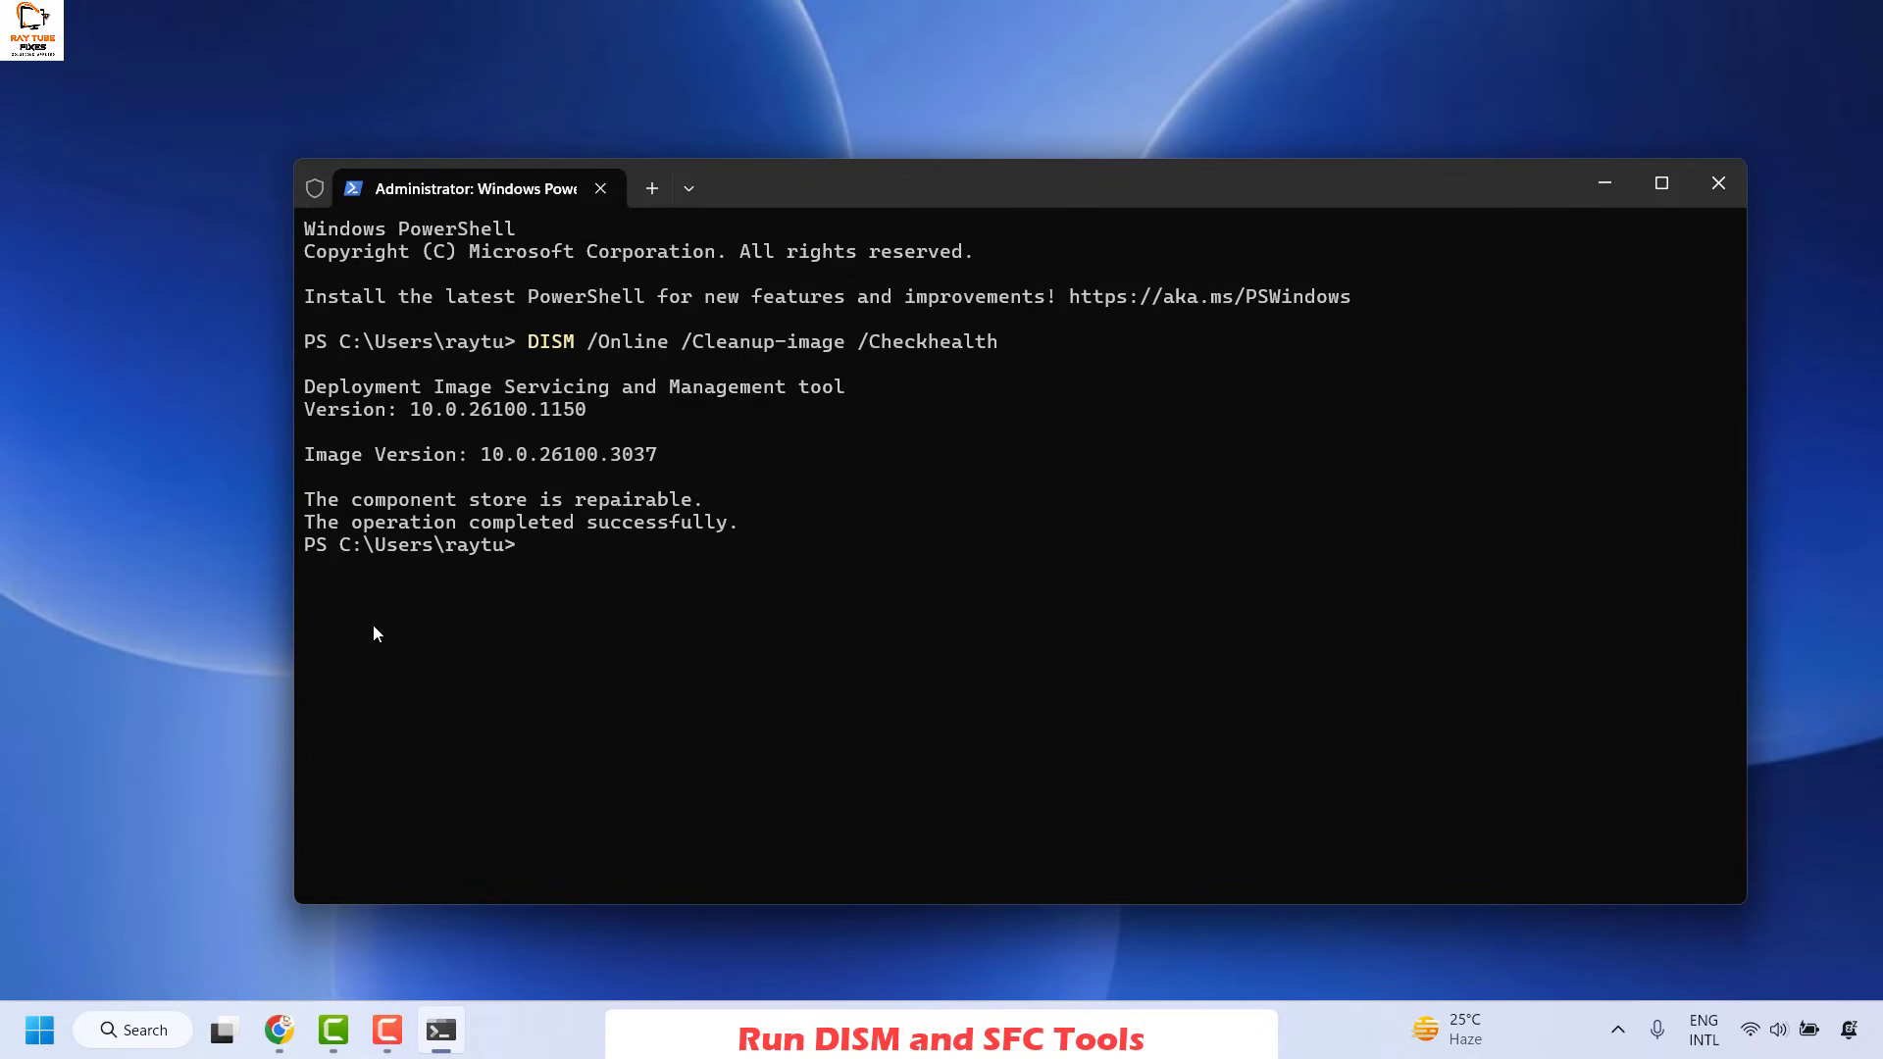
click(1704, 196)
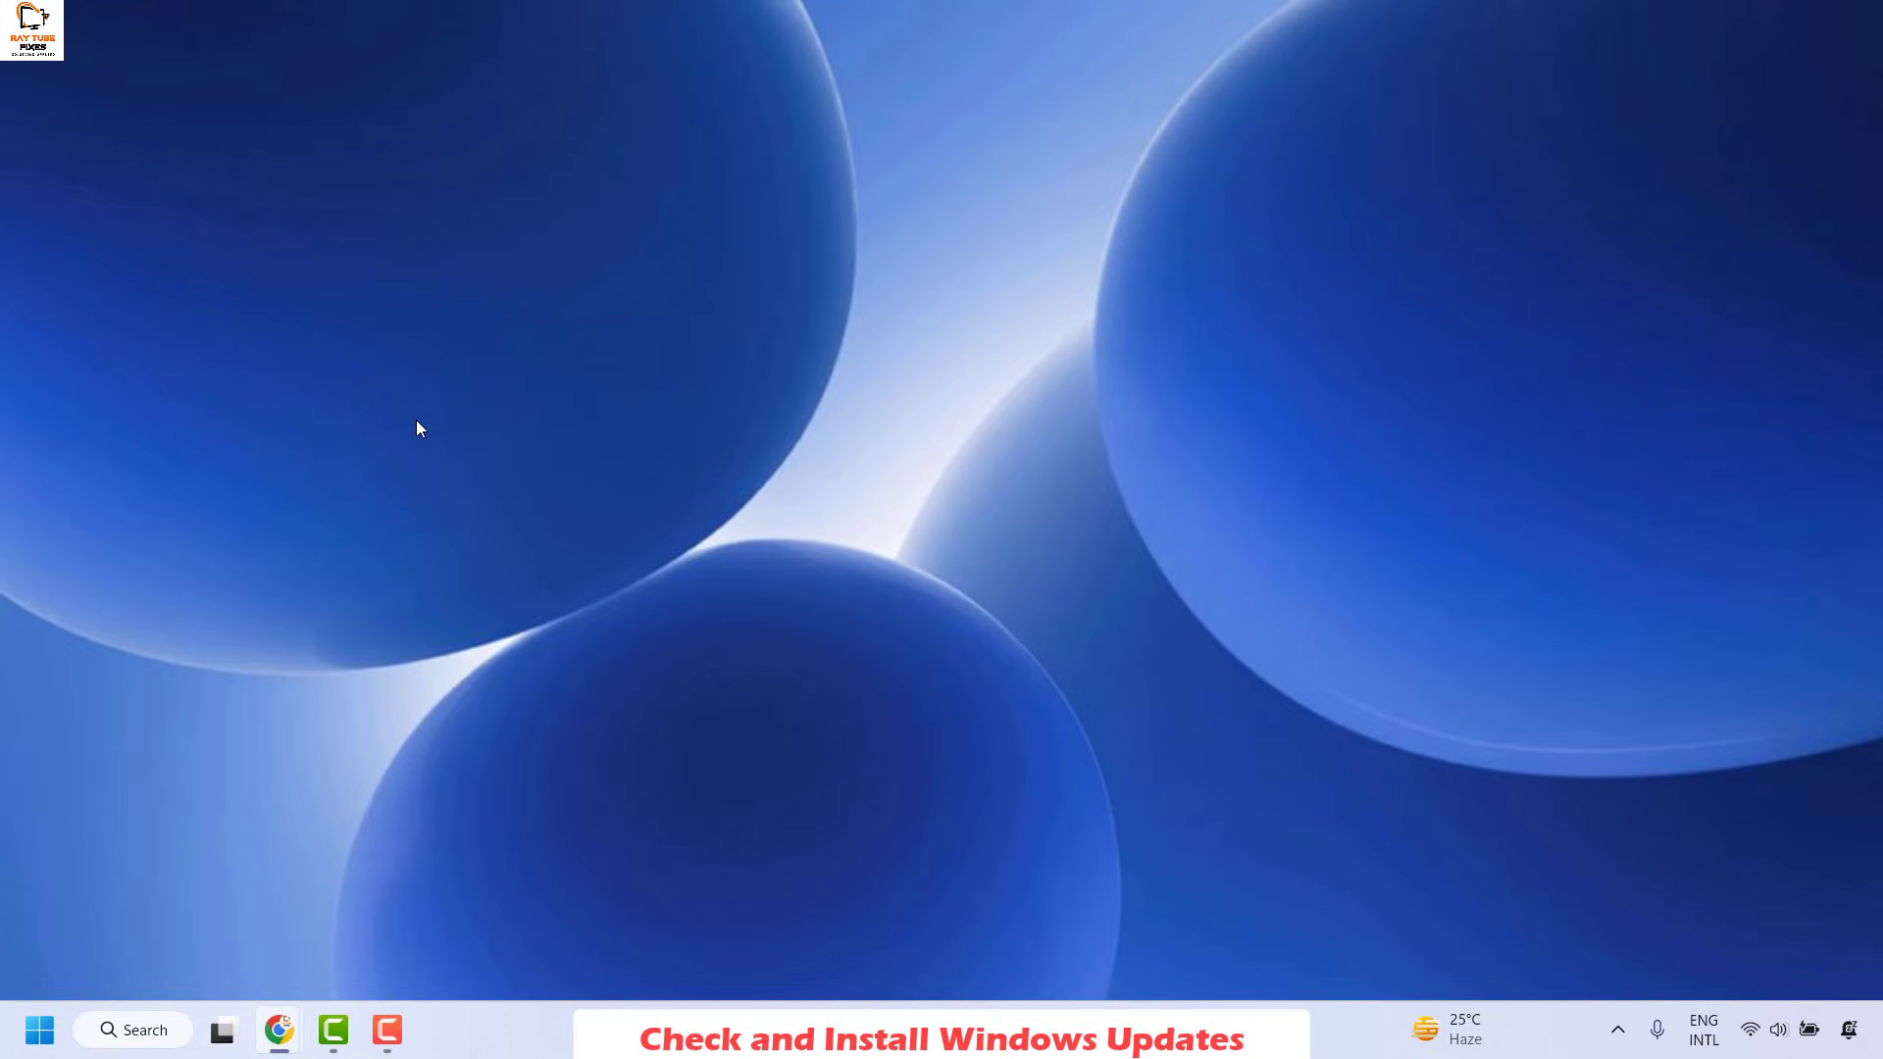
Open Settings from the Start button's Win+X menu.
right_click(34, 1046)
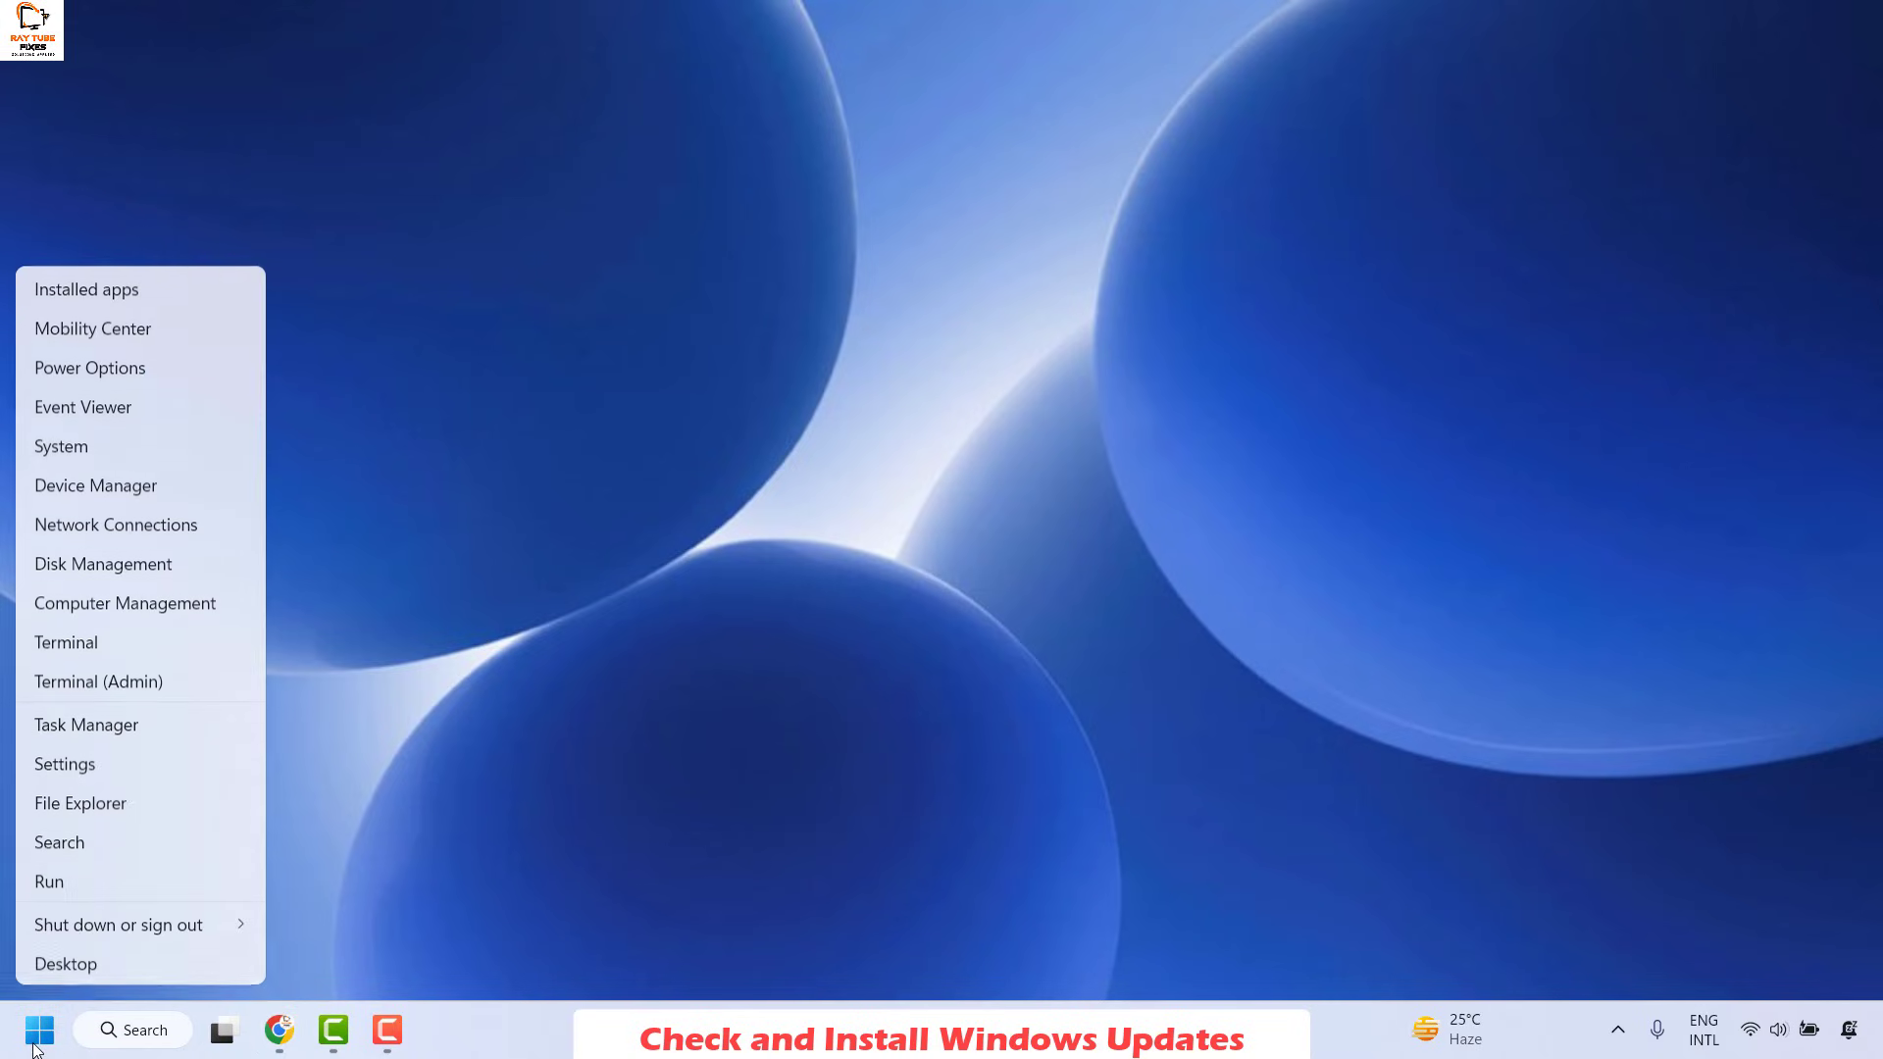
click(108, 763)
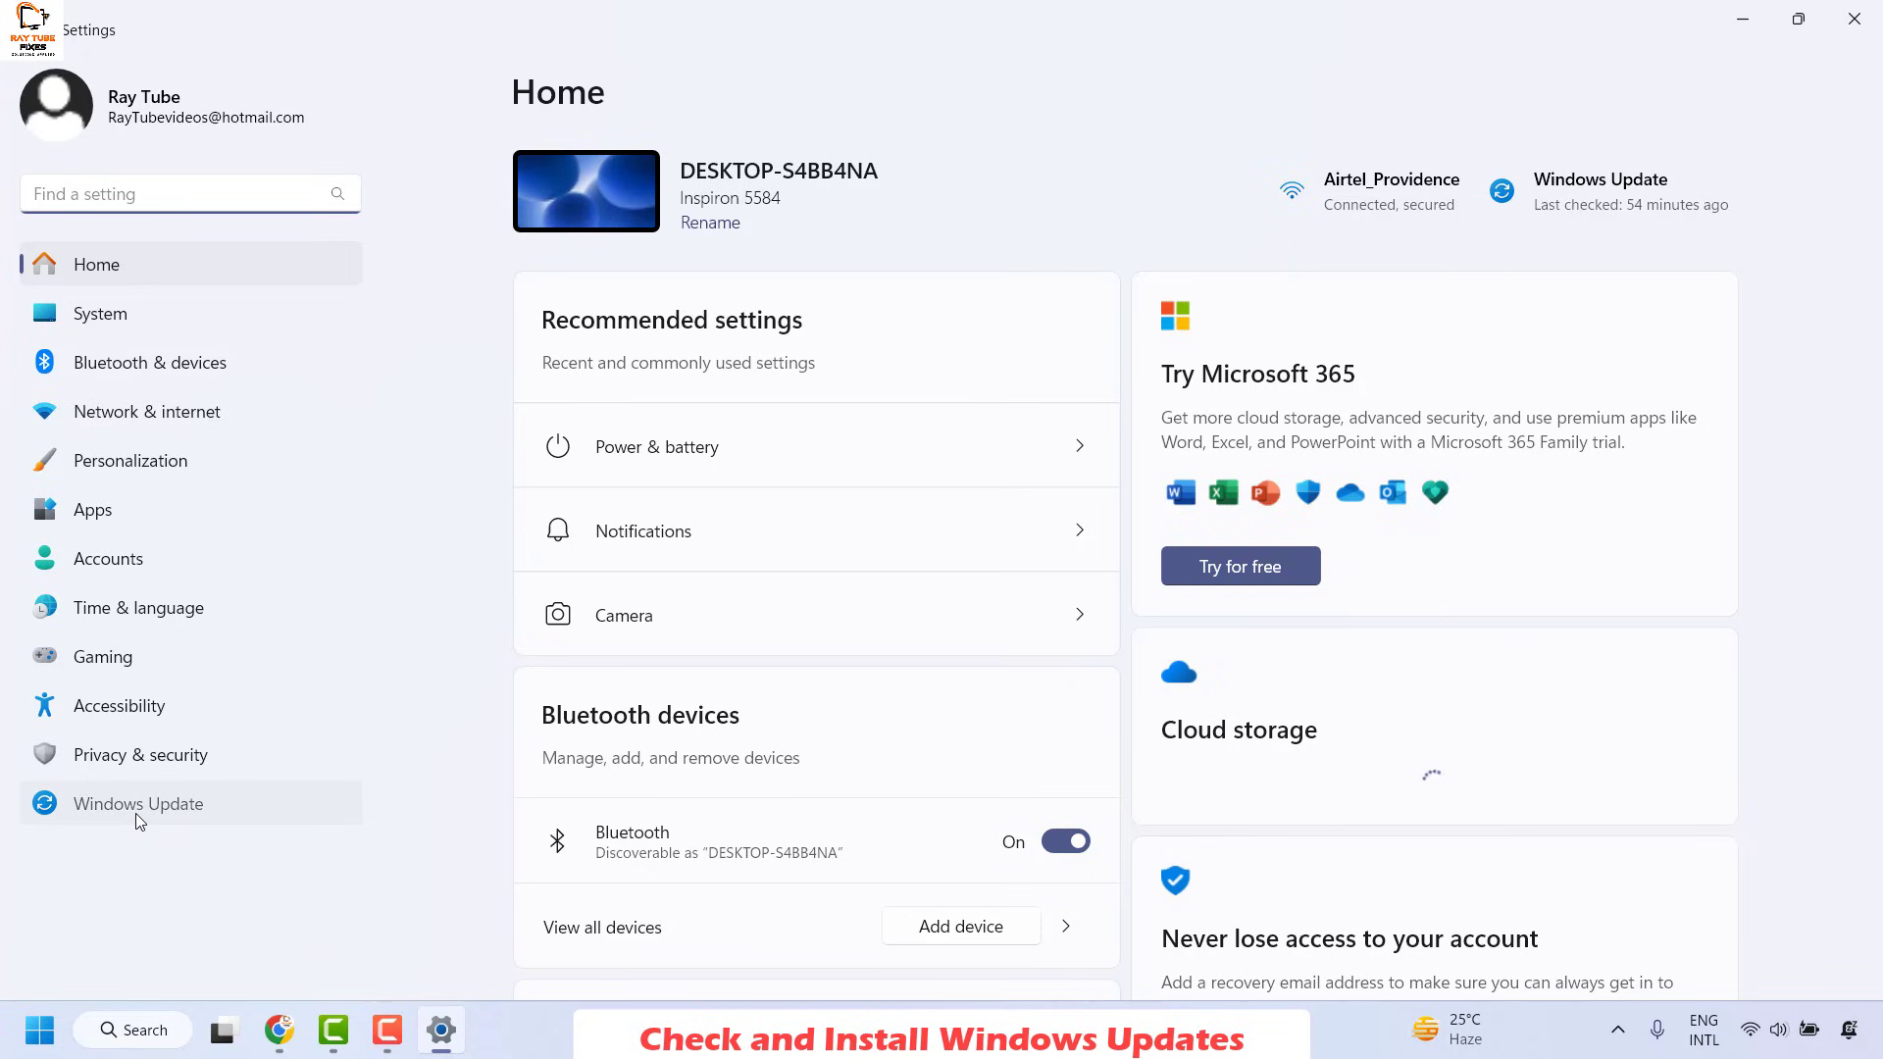
Go to the Windows Update page and start a new check for updates.
click(135, 812)
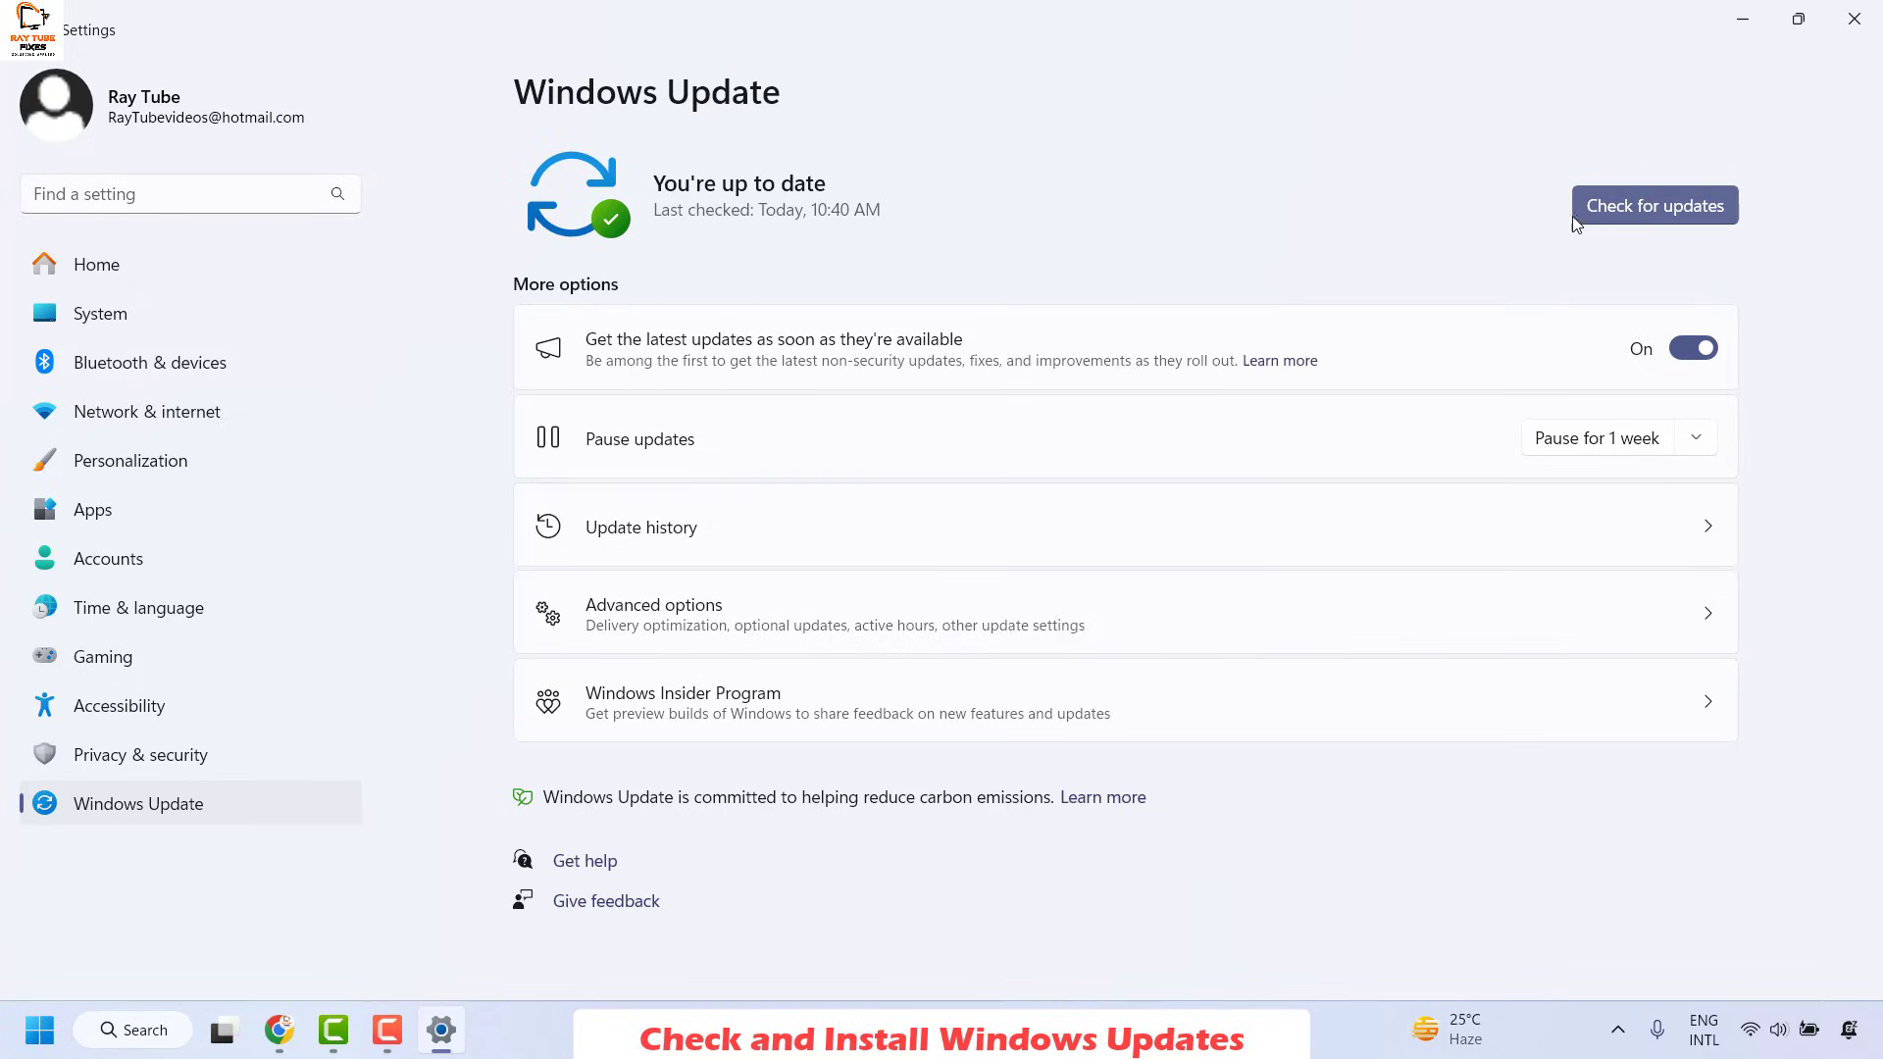
click(1640, 193)
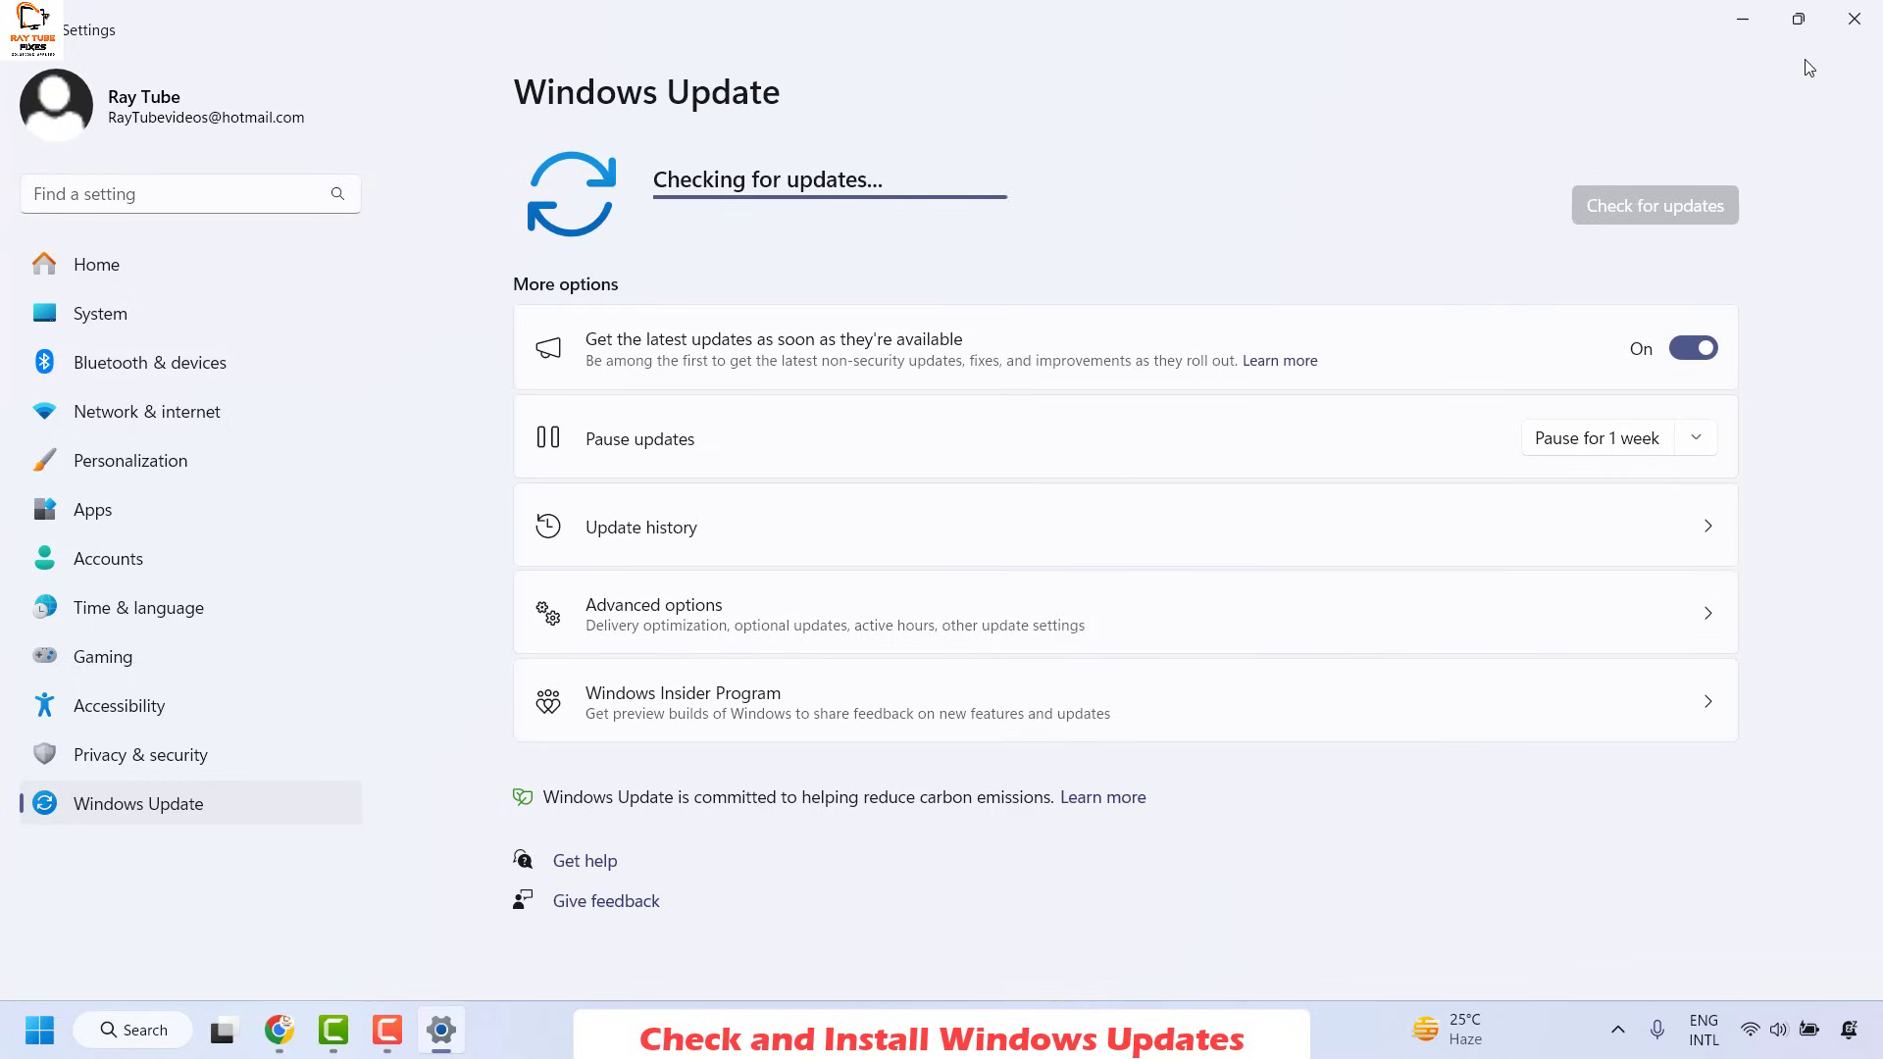
click(1853, 18)
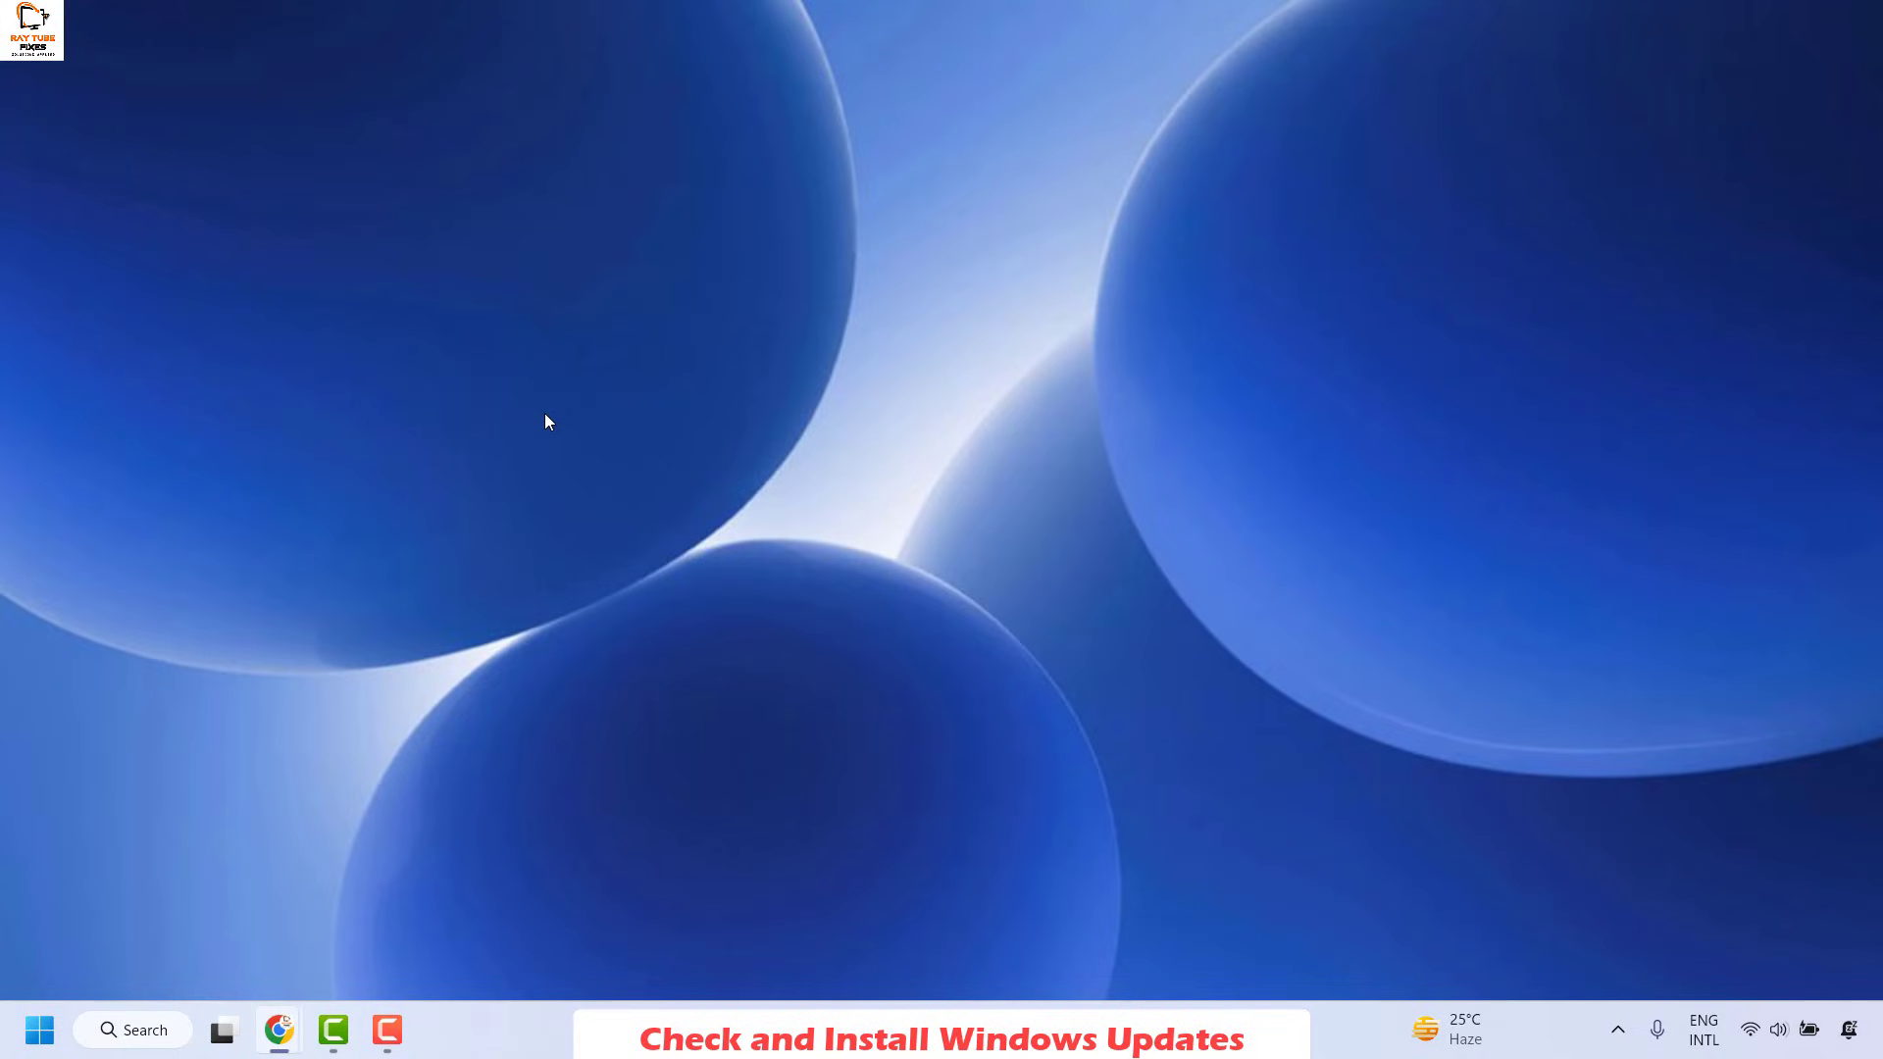